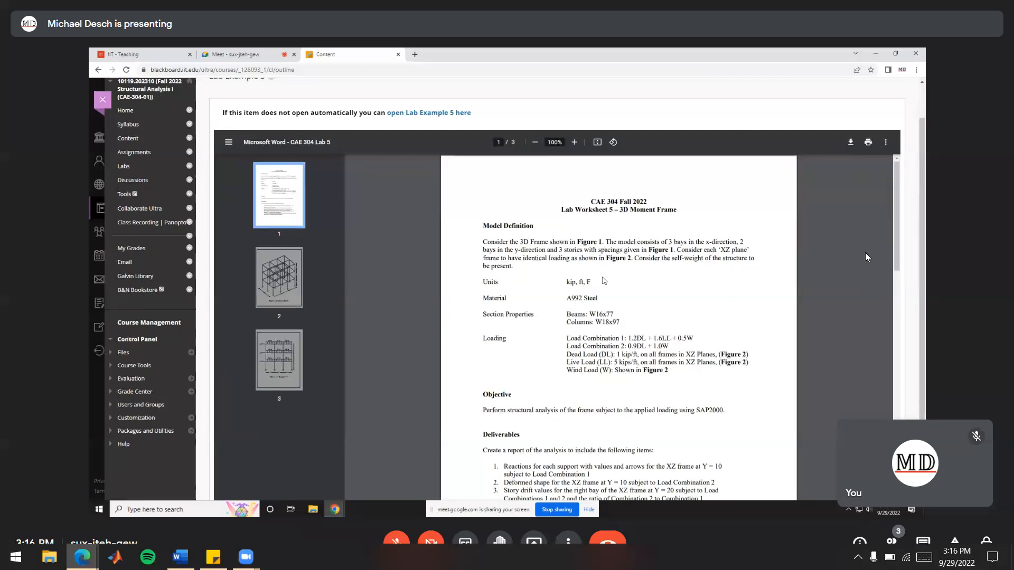
Read the Lab 5 worksheet's model definition and examine the bay and story spacings in Figure 1
{"action": "mouse_move", "coordinate": [618, 244]}
{"action": "left_mouse_down"}
{"action": "mouse_move", "coordinate": [735, 244]}
{"action": "mouse_move", "coordinate": [632, 259]}
{"action": "mouse_move", "coordinate": [560, 251]}
{"action": "mouse_move", "coordinate": [632, 254]}
{"action": "left_mouse_up"}
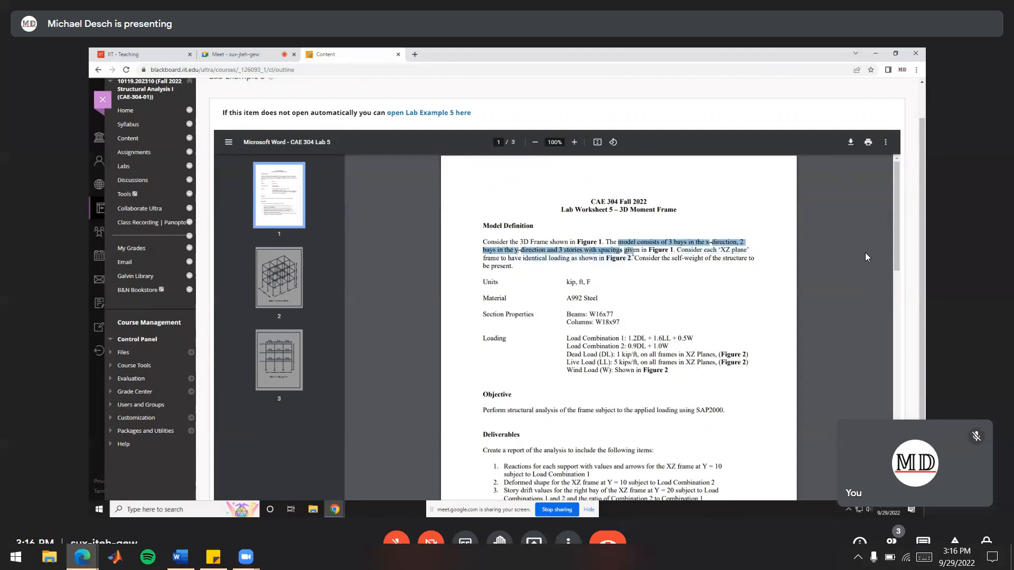
{"action": "left_click", "coordinate": [619, 251]}
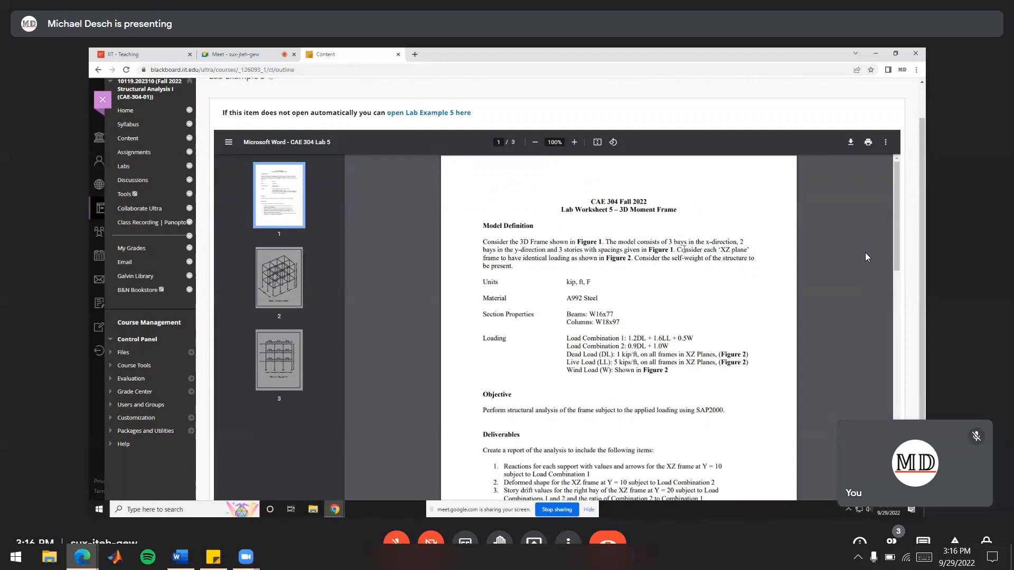
{"action": "left_click", "coordinate": [302, 292]}
{"action": "scroll", "coordinate": [623, 468], "scroll_direction": "down", "scroll_amount": 2}
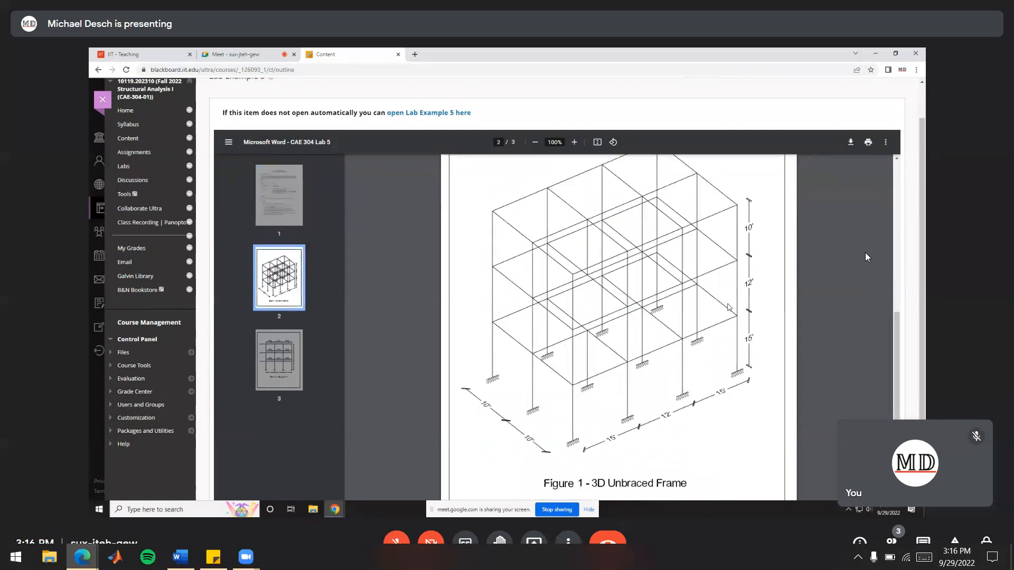
{"action": "scroll", "coordinate": [623, 468], "scroll_direction": "up", "scroll_amount": 2}
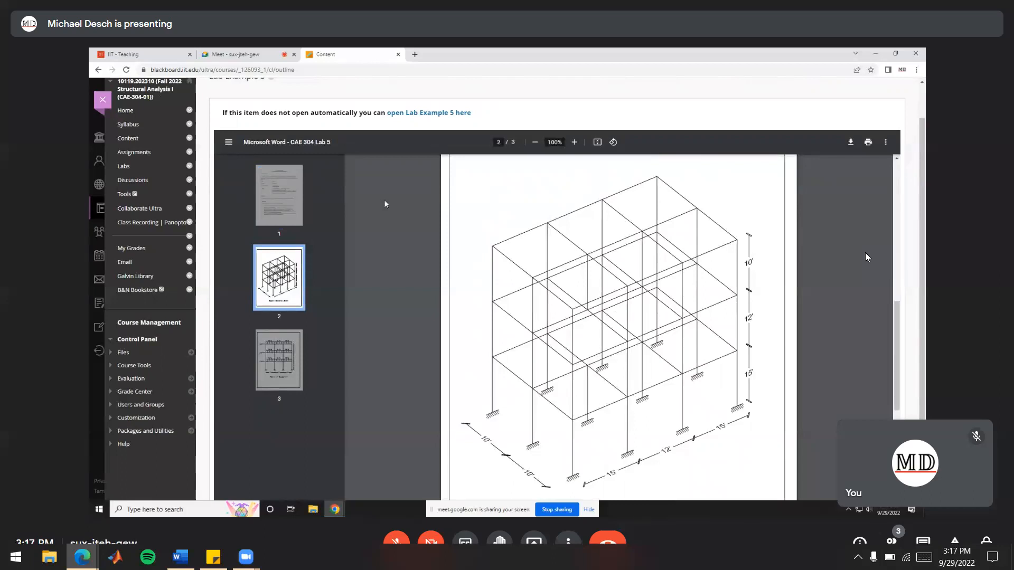
{"action": "left_click", "coordinate": [298, 204]}
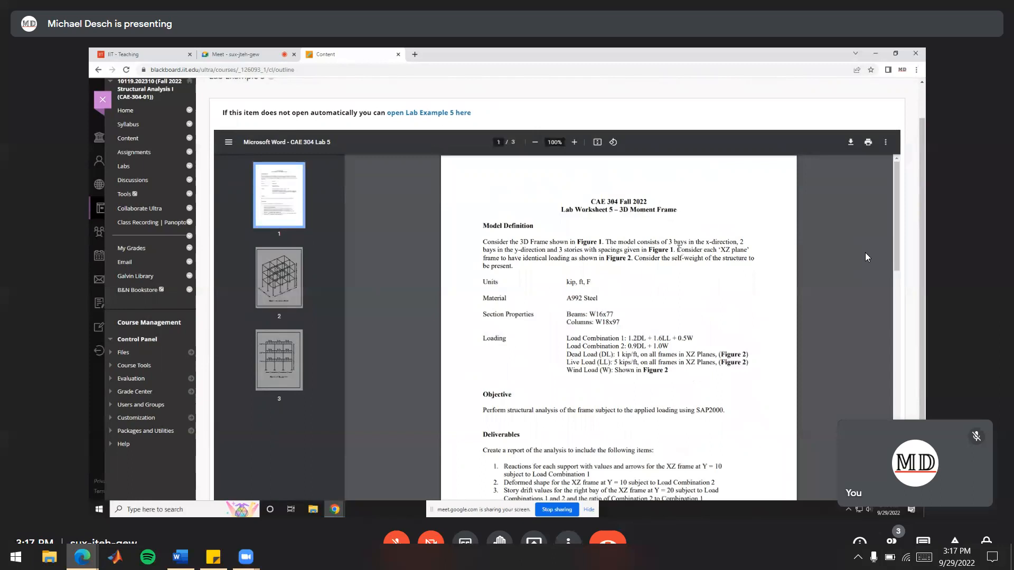
Review the XZ-plane loading described in the worksheet and shown in Figure 2, along with the specified units
{"action": "left_click_drag", "start_coordinate": [677, 249], "coordinate": [746, 249]}
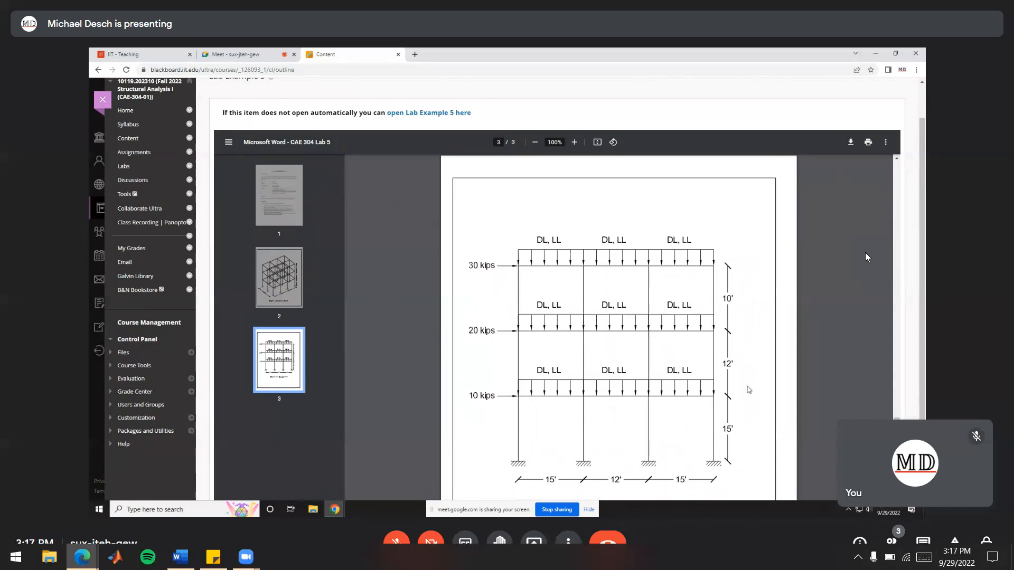
{"action": "left_click", "coordinate": [293, 195]}
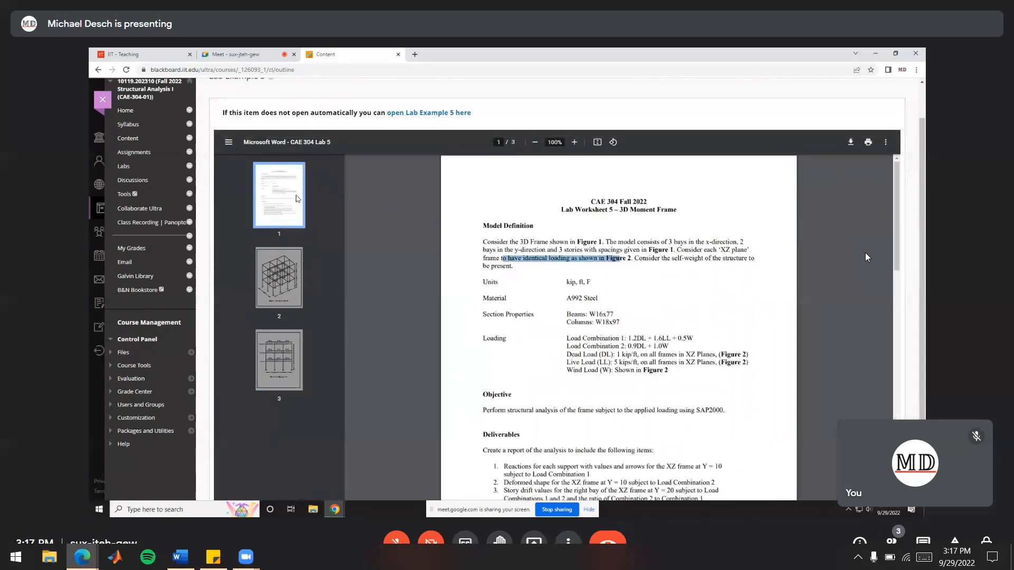
{"action": "left_click", "coordinate": [581, 288]}
{"action": "left_click_drag", "start_coordinate": [566, 283], "coordinate": [606, 290]}
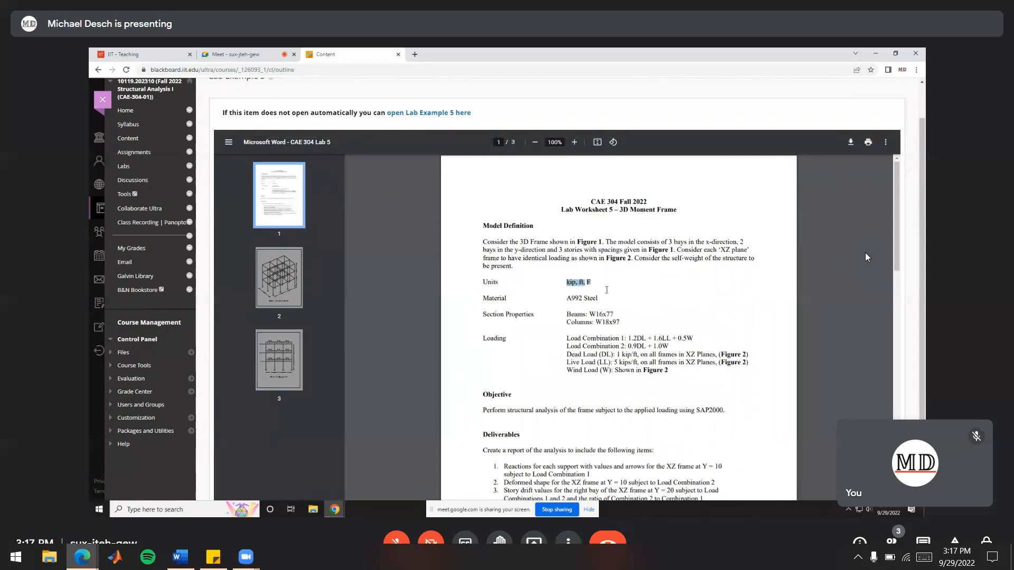
{"action": "left_click", "coordinate": [589, 284]}
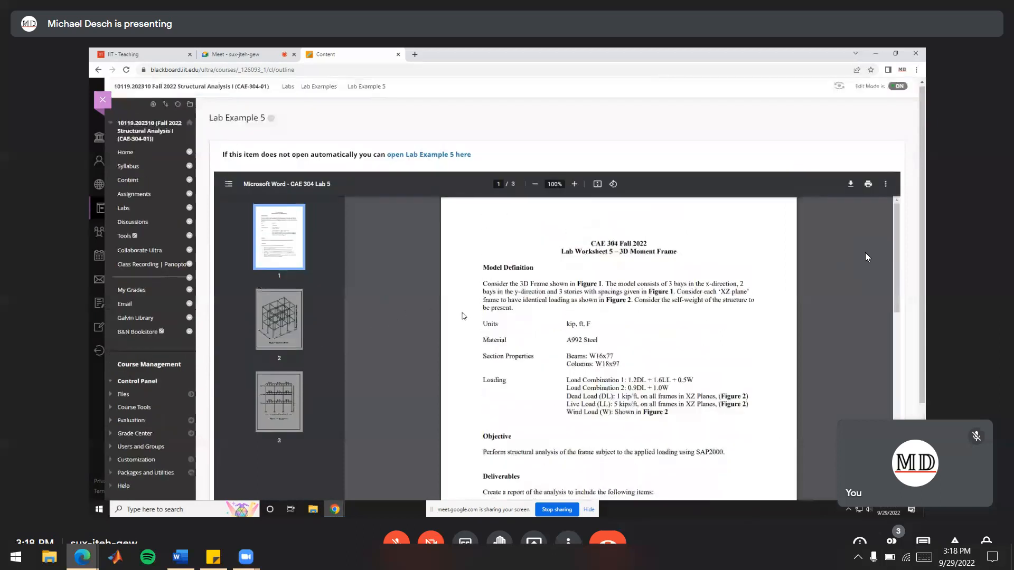
Launch SAP2000, maximize its window and start a new model with the 3D Frames template
{"action": "left_click", "coordinate": [161, 510]}
{"action": "left_click", "coordinate": [412, 288]}
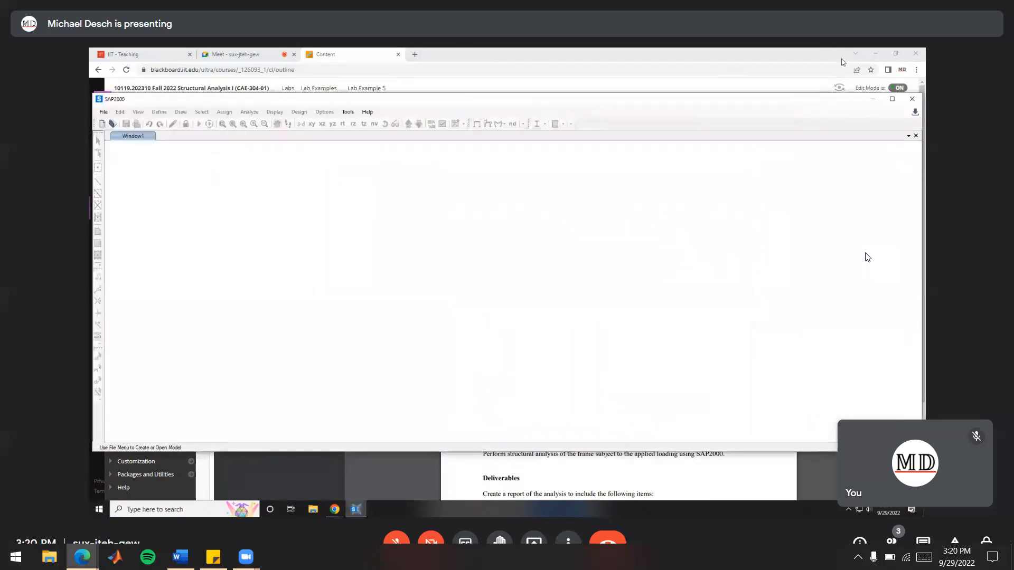
{"action": "left_click", "coordinate": [892, 99]}
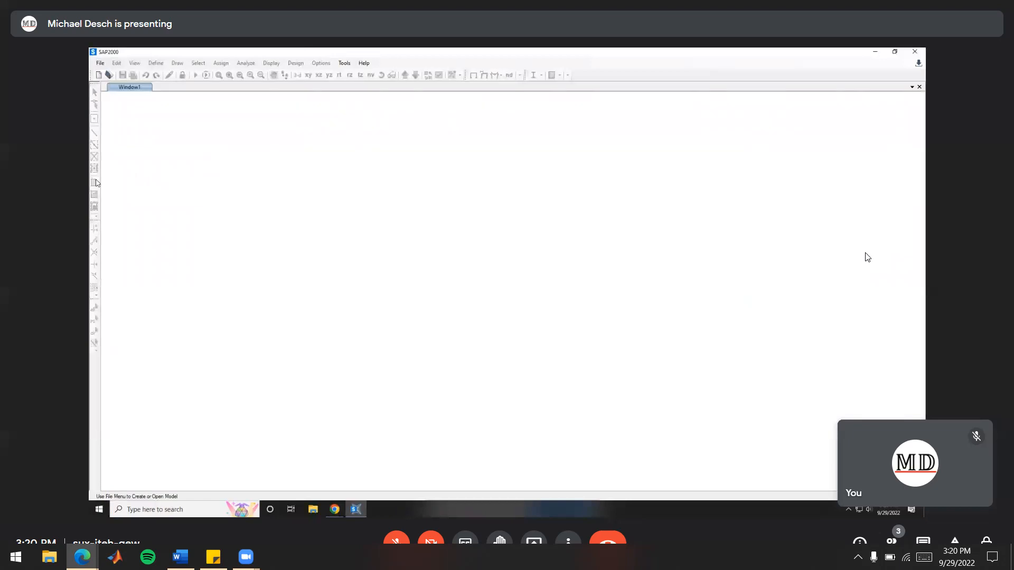
{"action": "left_click", "coordinate": [98, 74]}
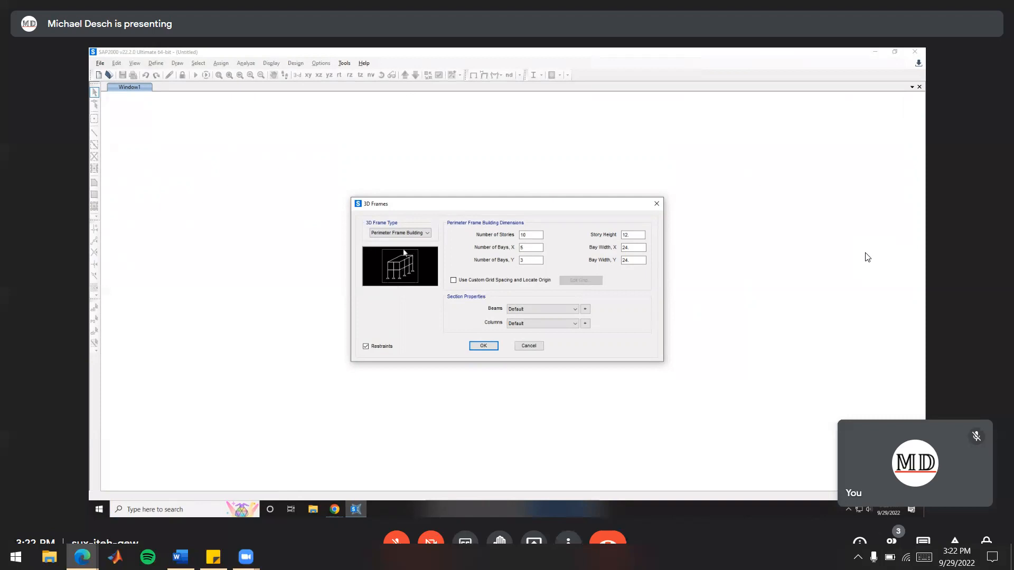
Try the Beam-Slab Building and Flat Plate Building types for the 3D frame
{"action": "left_click", "coordinate": [420, 232]}
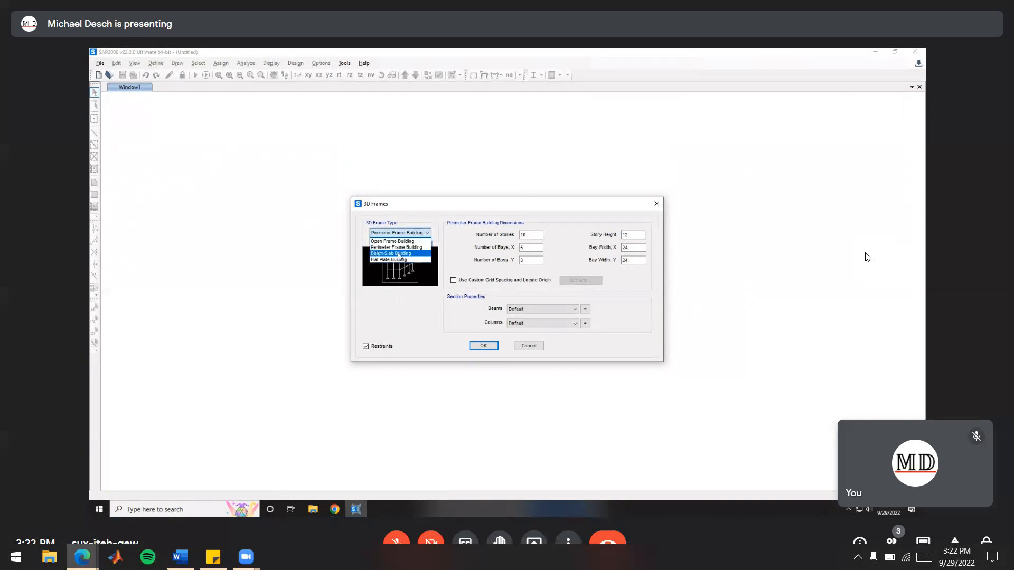
{"action": "left_click", "coordinate": [404, 254]}
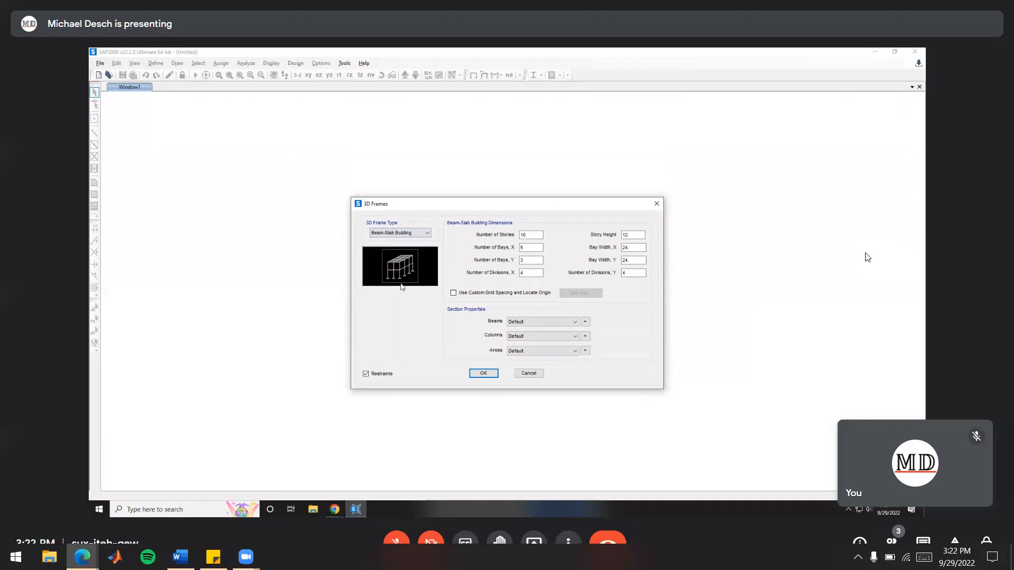
{"action": "left_click", "coordinate": [414, 233]}
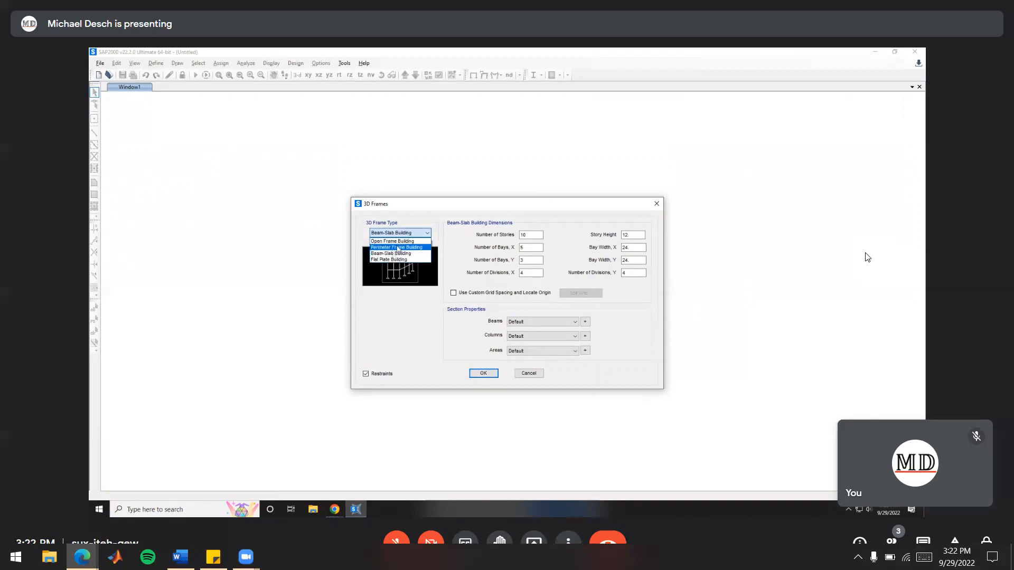
{"action": "left_click", "coordinate": [399, 301]}
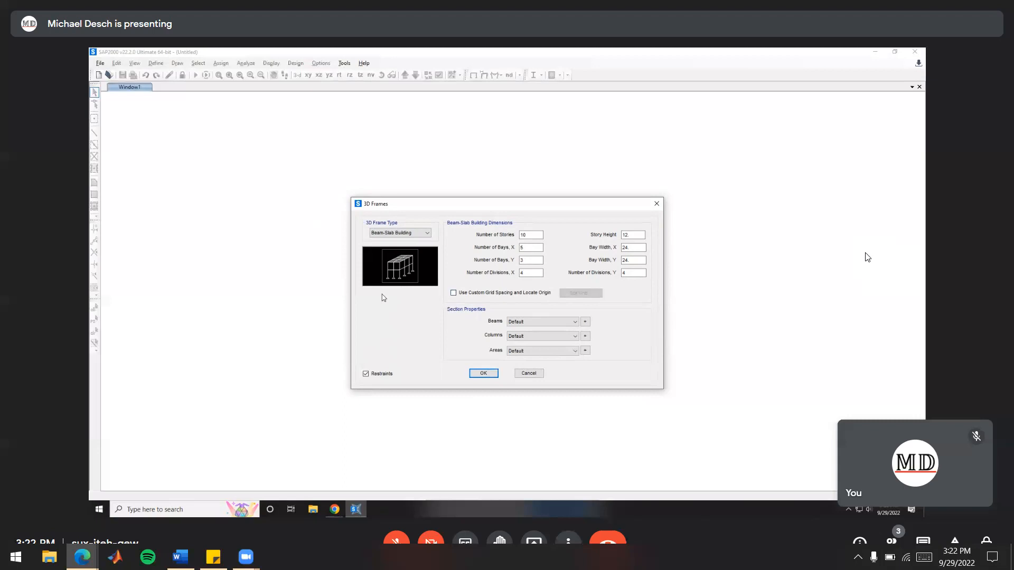
{"action": "left_click", "coordinate": [399, 233]}
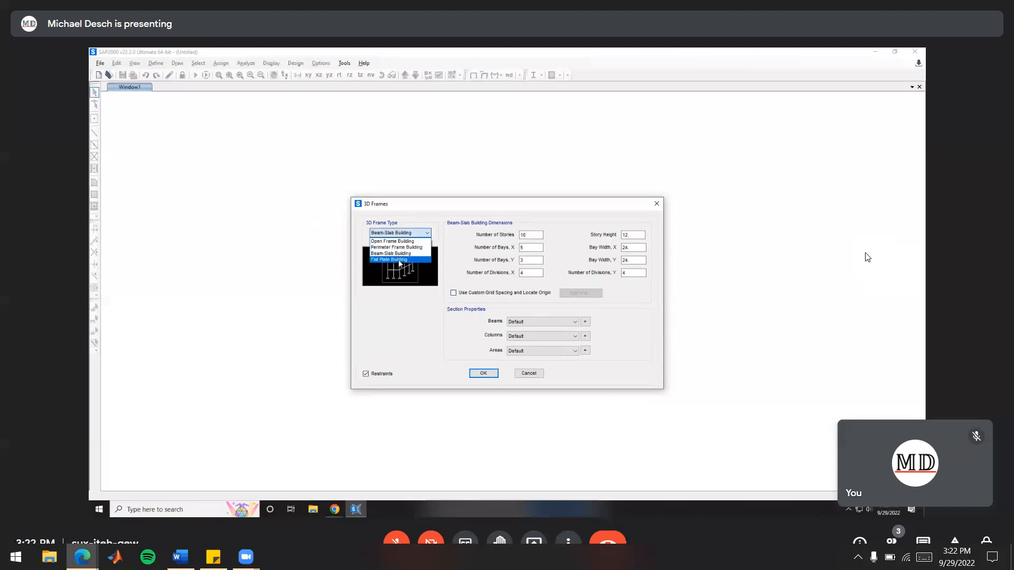
{"action": "left_click", "coordinate": [399, 259]}
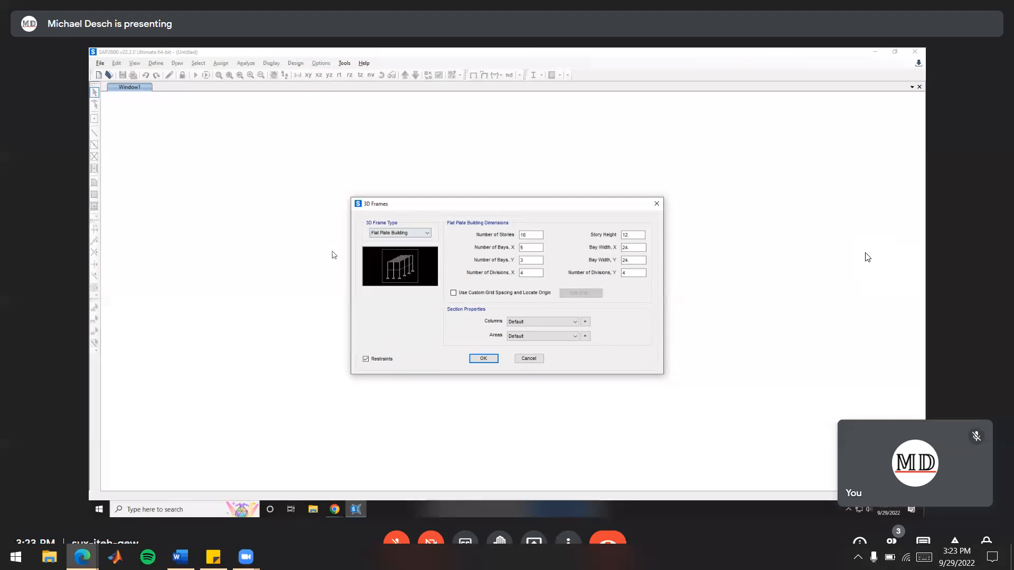
Set the 3D frame type to Open Frame Building and go to its story and X-bay counts
{"action": "left_click", "coordinate": [410, 237]}
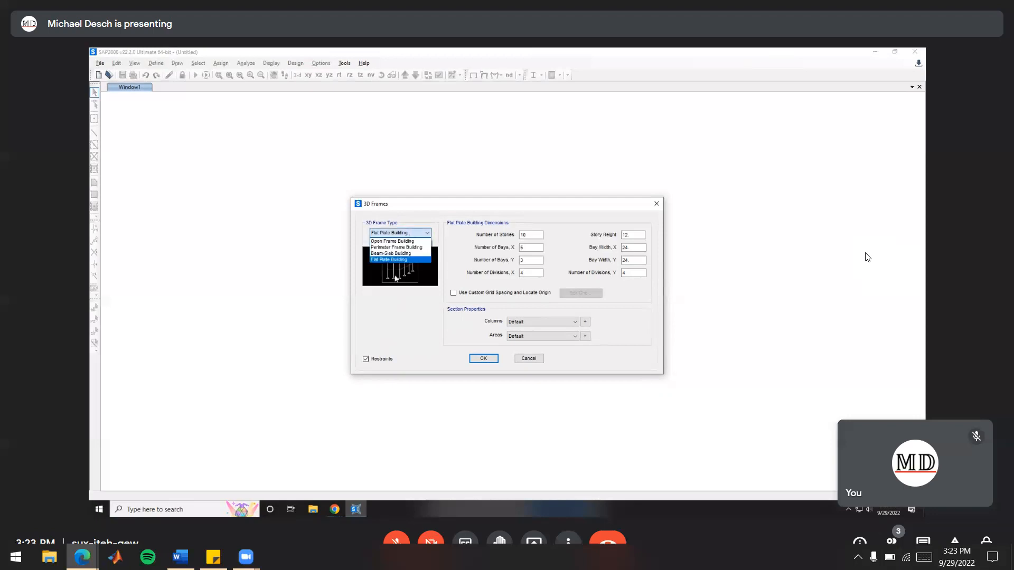
{"action": "left_click", "coordinate": [407, 242]}
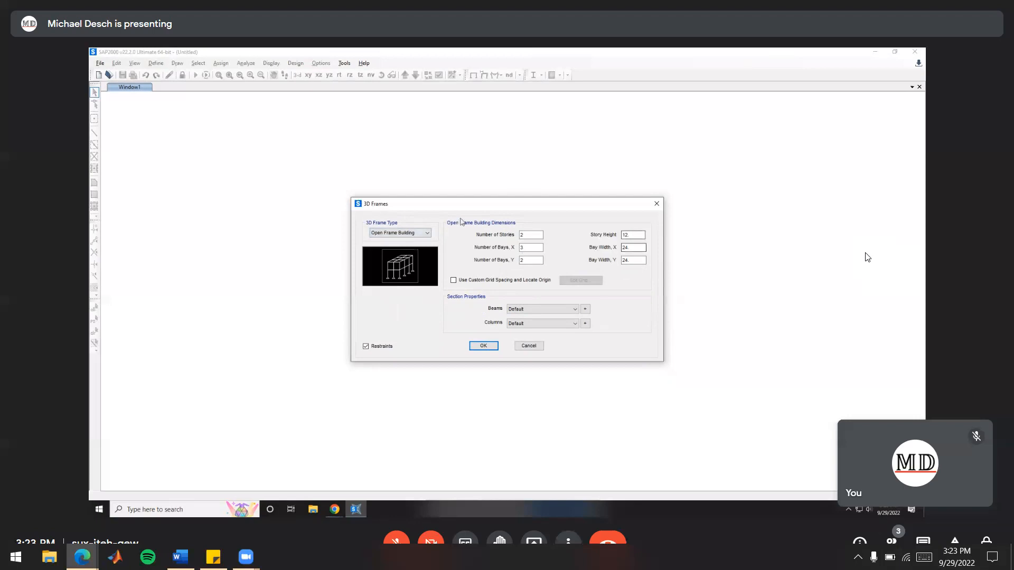
{"action": "left_click", "coordinate": [531, 236]}
{"action": "left_click", "coordinate": [532, 246]}
Switch back to the worksheet in the browser and check the frame's stories and bays in Figure 1
{"action": "key", "text": "alt+Tab"}
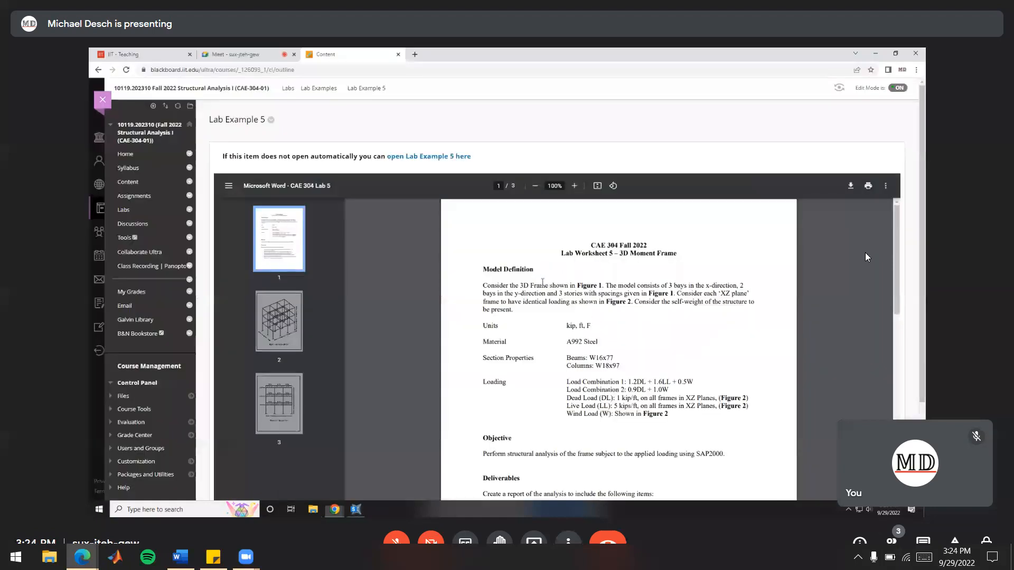
{"action": "scroll", "coordinate": [617, 317], "scroll_direction": "down", "scroll_amount": 5}
{"action": "scroll", "coordinate": [753, 317], "scroll_direction": "down", "scroll_amount": 9}
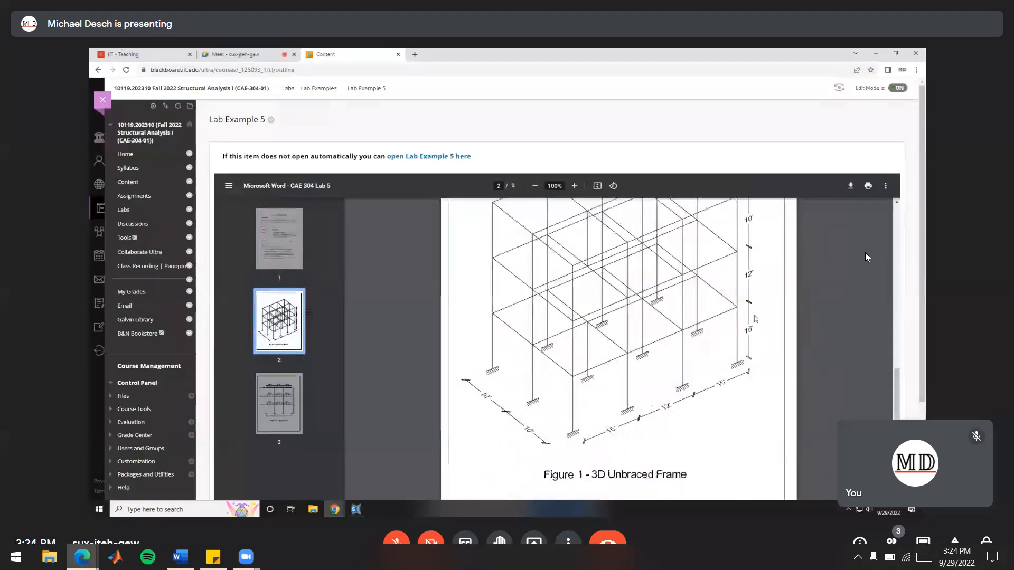
{"action": "scroll", "coordinate": [753, 317], "scroll_direction": "up", "scroll_amount": 1}
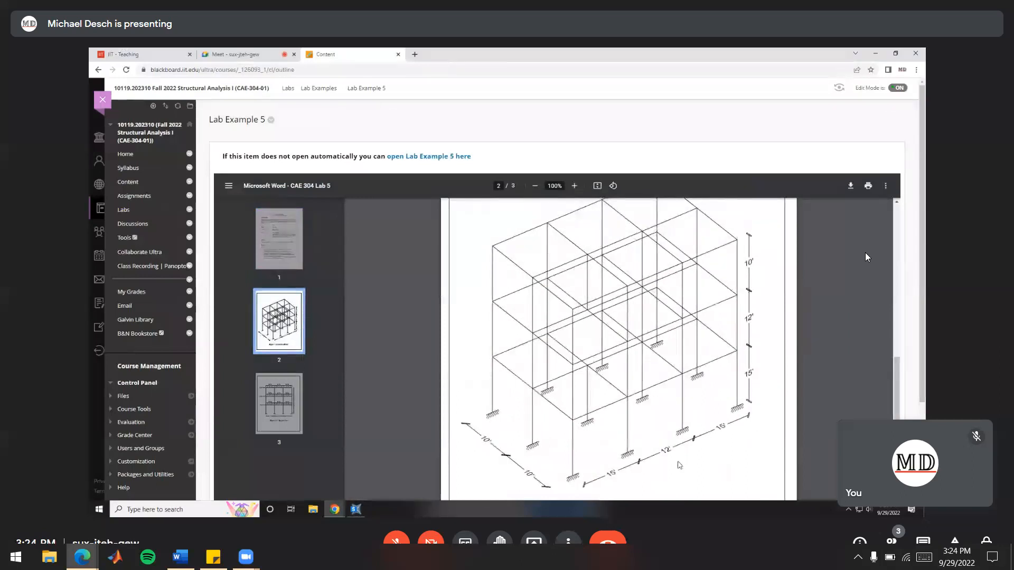
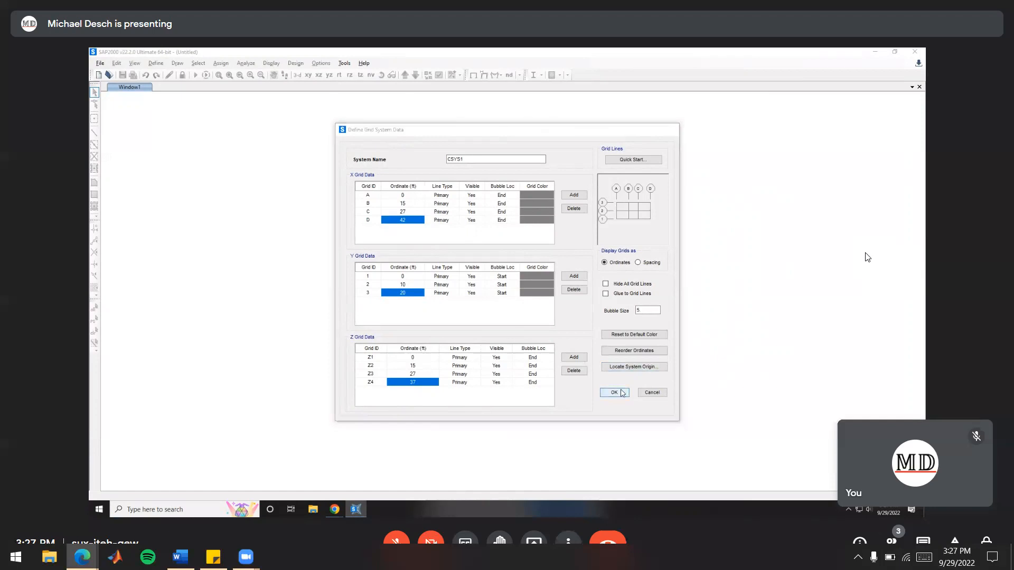
Confirm the custom grid (X 0, 15, 27, 42; Y 0, 10, 20; Z 0, 15, 27, 37 ft) and check worksheet Figure 1's supports
{"action": "left_click", "coordinate": [614, 393]}
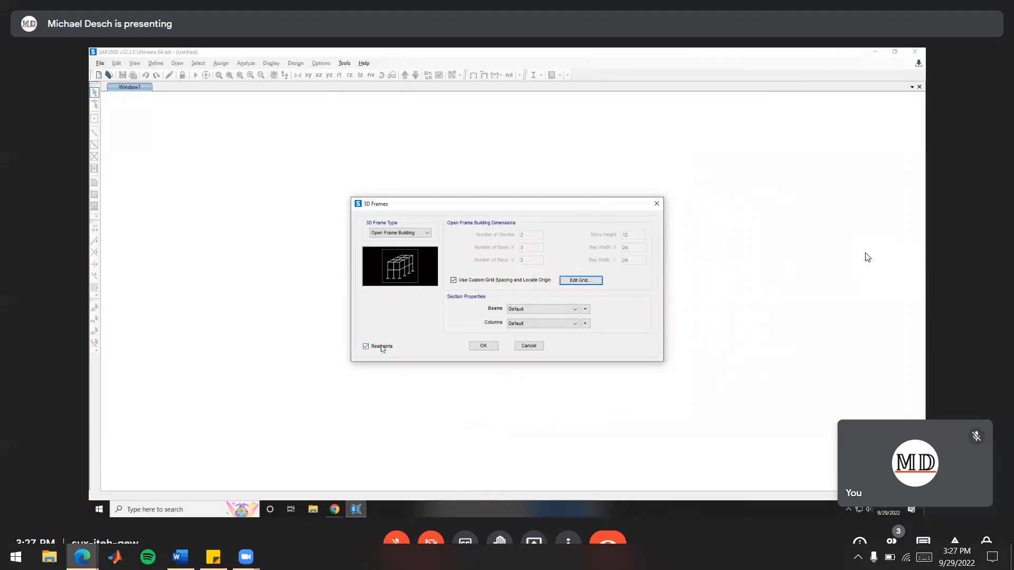
{"action": "key", "text": "alt+Tab"}
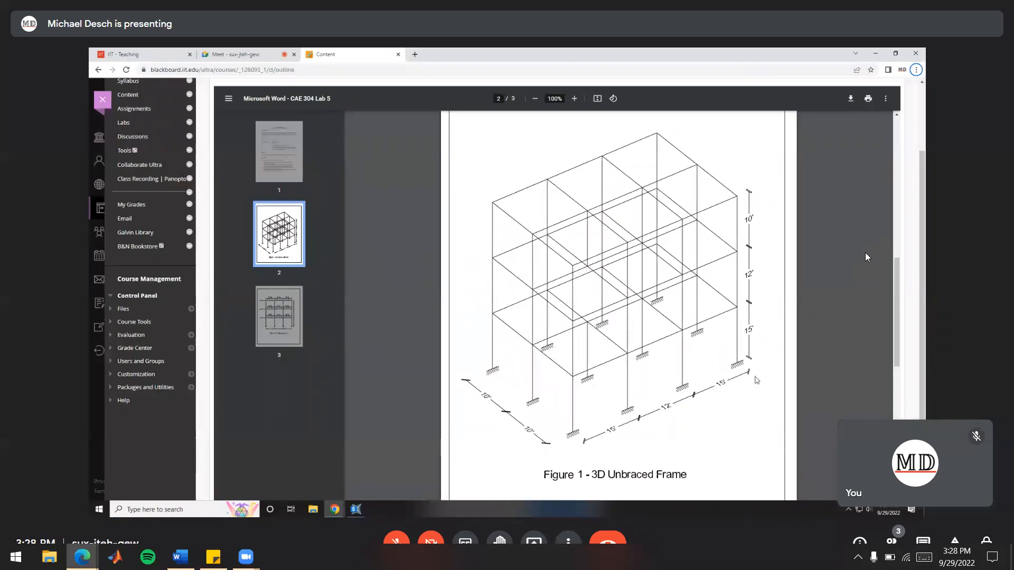
{"action": "key", "text": "alt+Tab"}
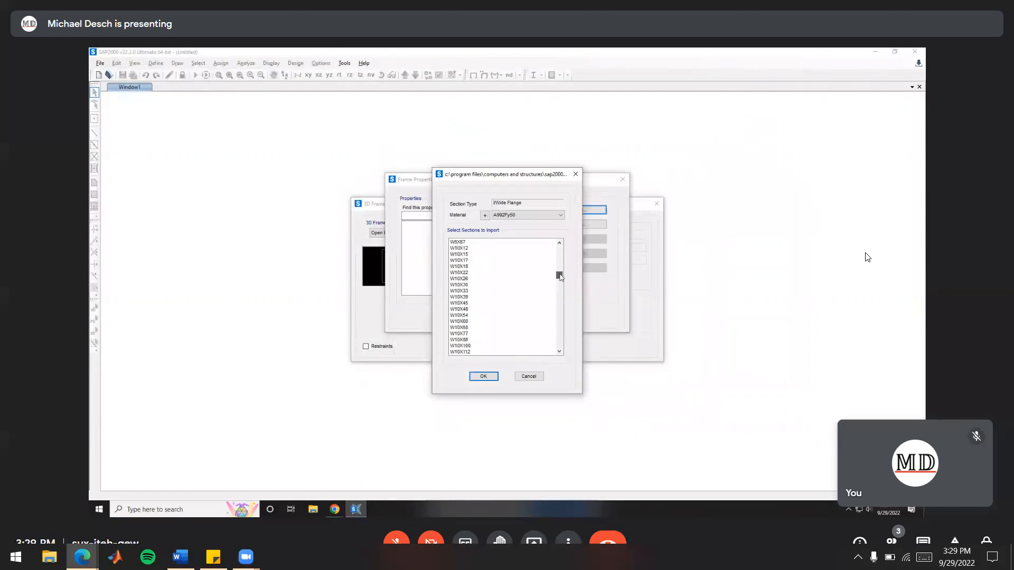
Import the A992Fy50 wide-flange sections W16X77 and W18X97 into the frame properties
{"action": "left_click_drag", "start_coordinate": [559, 291], "coordinate": [560, 299]}
{"action": "left_click", "coordinate": [466, 310]}
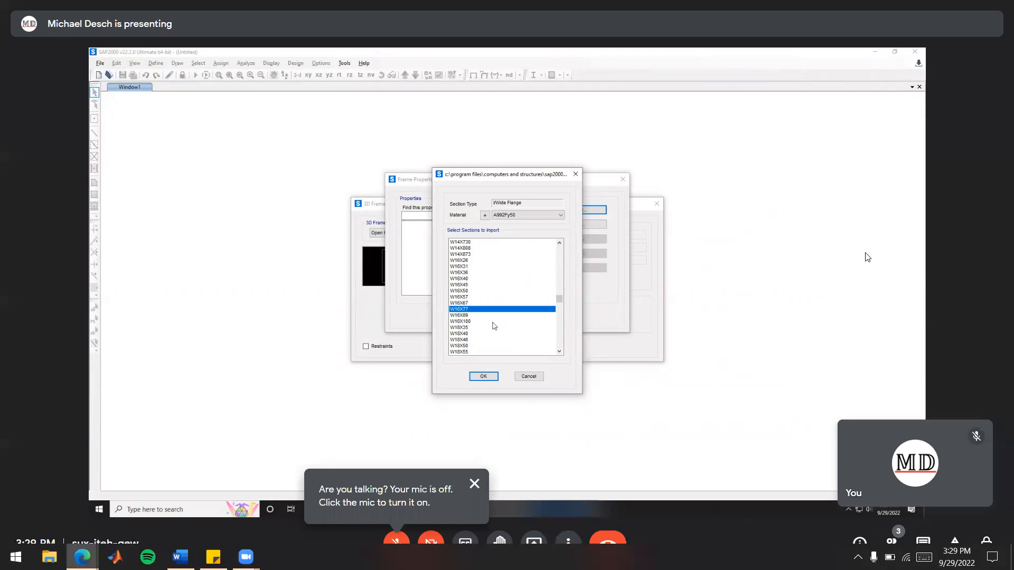
{"action": "left_click", "coordinate": [466, 316], "text": "shift"}
{"action": "left_click", "coordinate": [465, 321], "text": "shift"}
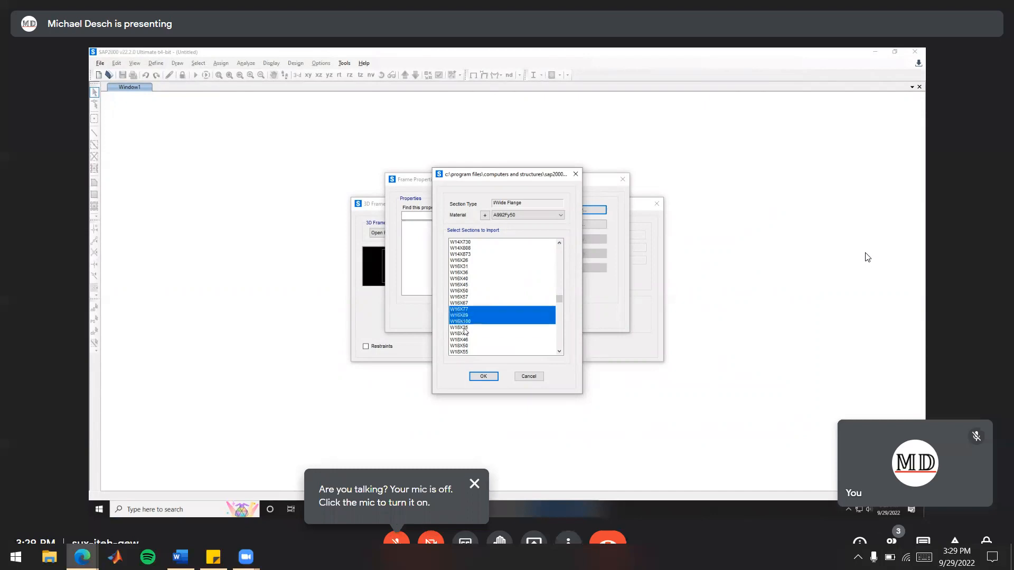
{"action": "left_click_drag", "start_coordinate": [465, 330], "coordinate": [465, 340]}
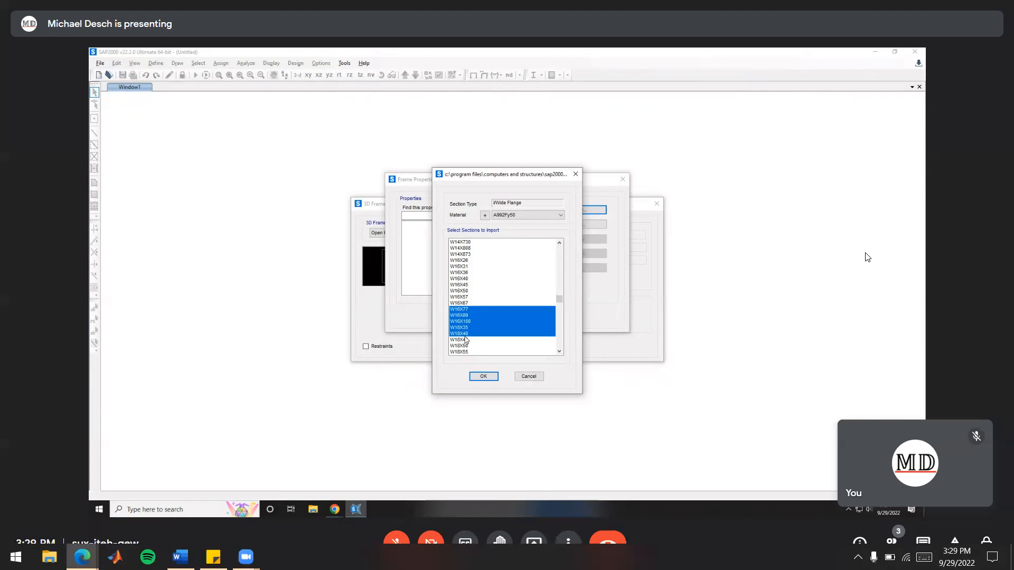
{"action": "left_click", "coordinate": [475, 309]}
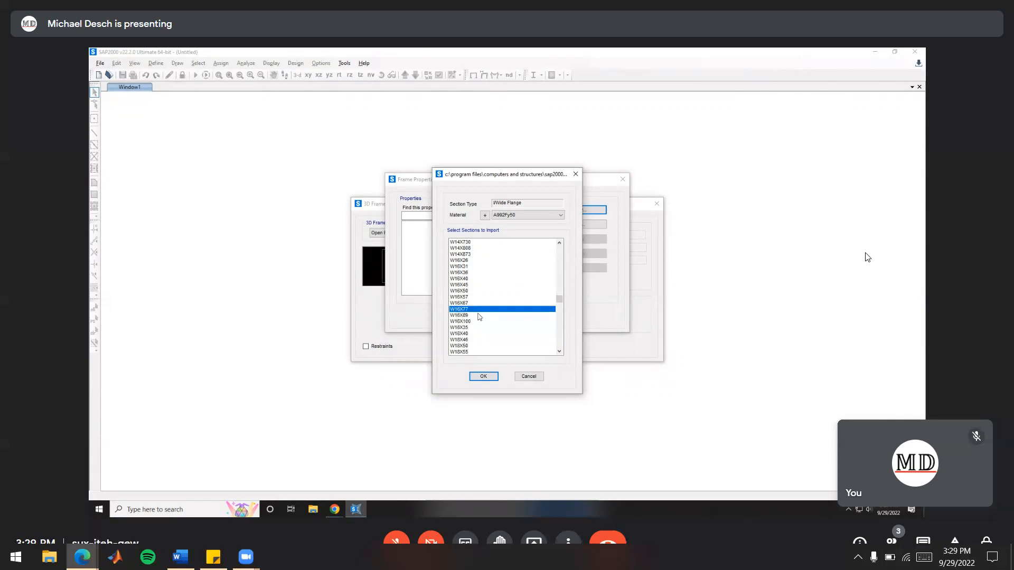
{"action": "scroll", "coordinate": [479, 316], "scroll_direction": "down", "scroll_amount": 3}
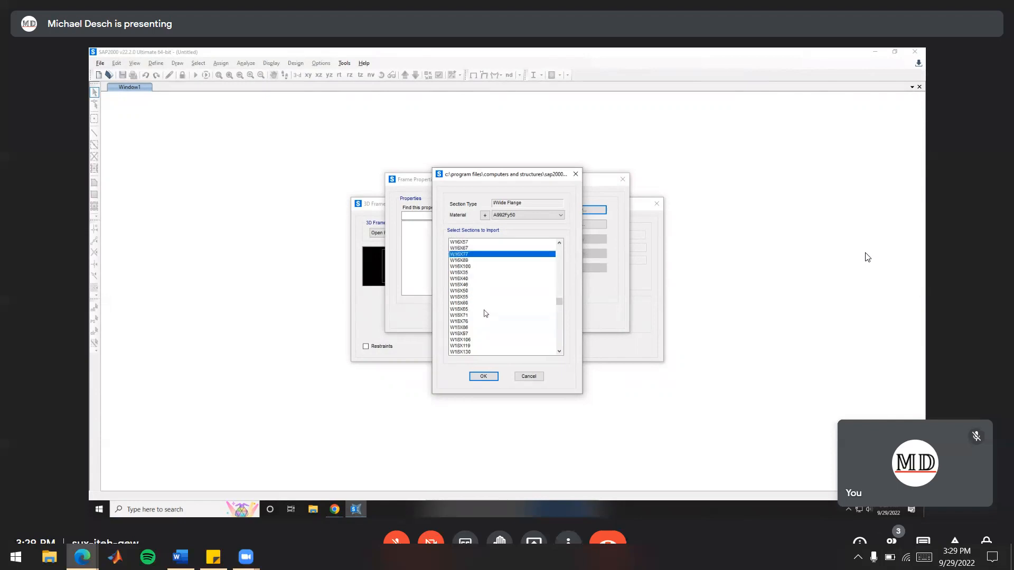
{"action": "left_click", "coordinate": [467, 333], "text": "ctrl"}
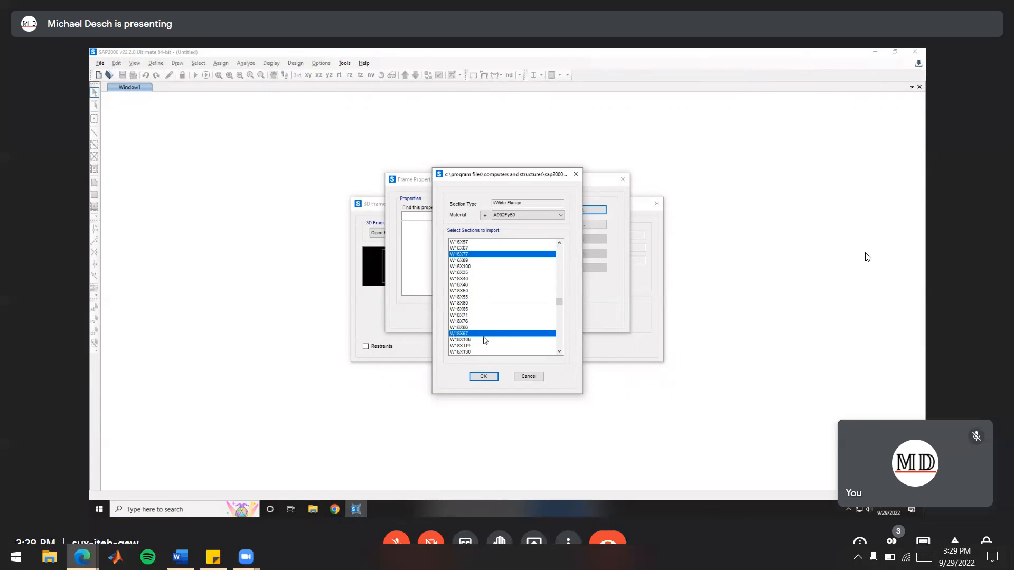
{"action": "left_click", "coordinate": [484, 377]}
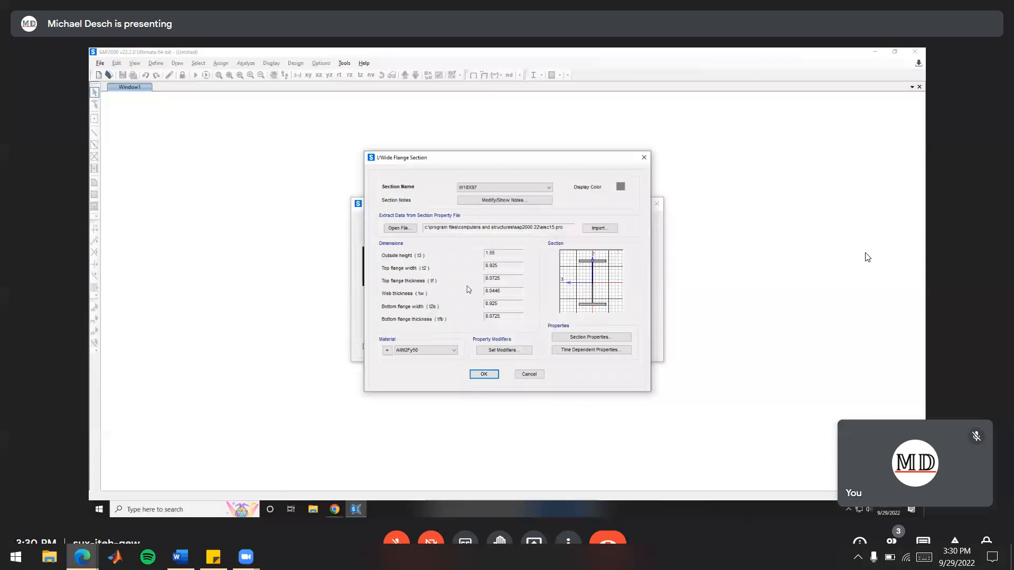
{"action": "left_click", "coordinate": [488, 375]}
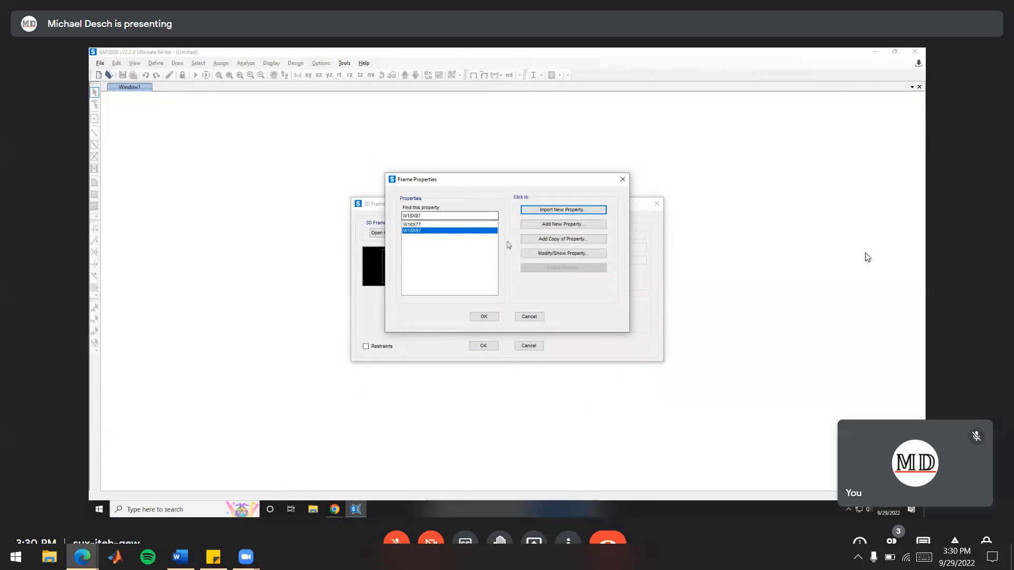
{"action": "left_click", "coordinate": [484, 317]}
Create the open frame building with W16X77 beams and W18X97 columns, and keep only its 3D view open
{"action": "left_click", "coordinate": [547, 309]}
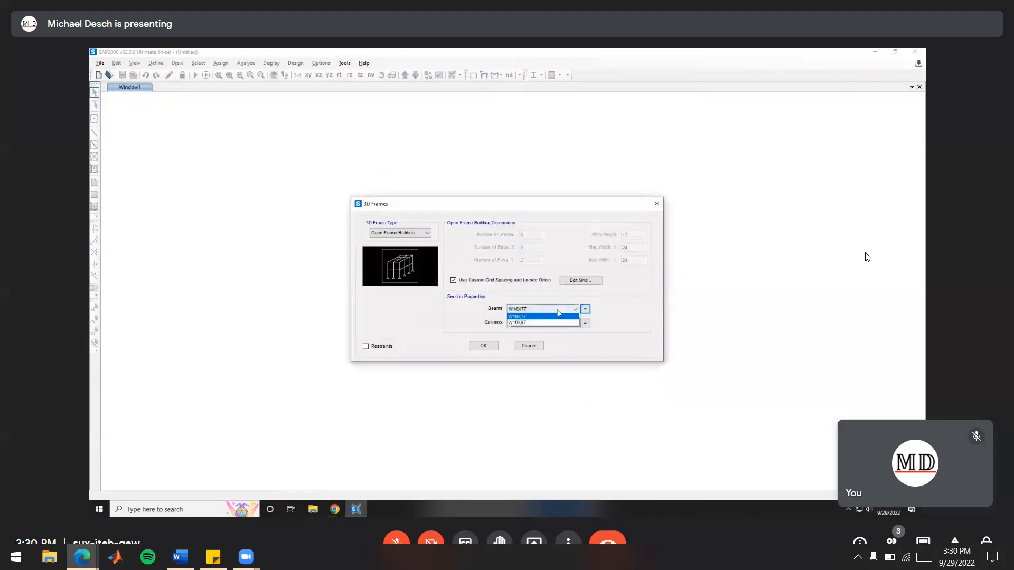
{"action": "left_click", "coordinate": [538, 316]}
{"action": "left_click", "coordinate": [528, 323]}
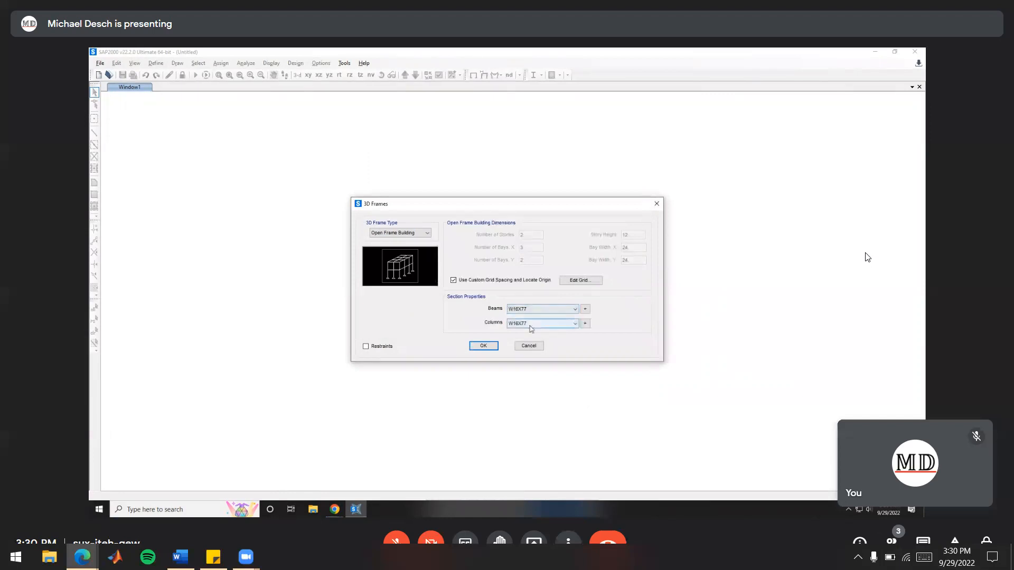
{"action": "left_click", "coordinate": [523, 338]}
{"action": "left_click", "coordinate": [483, 346]}
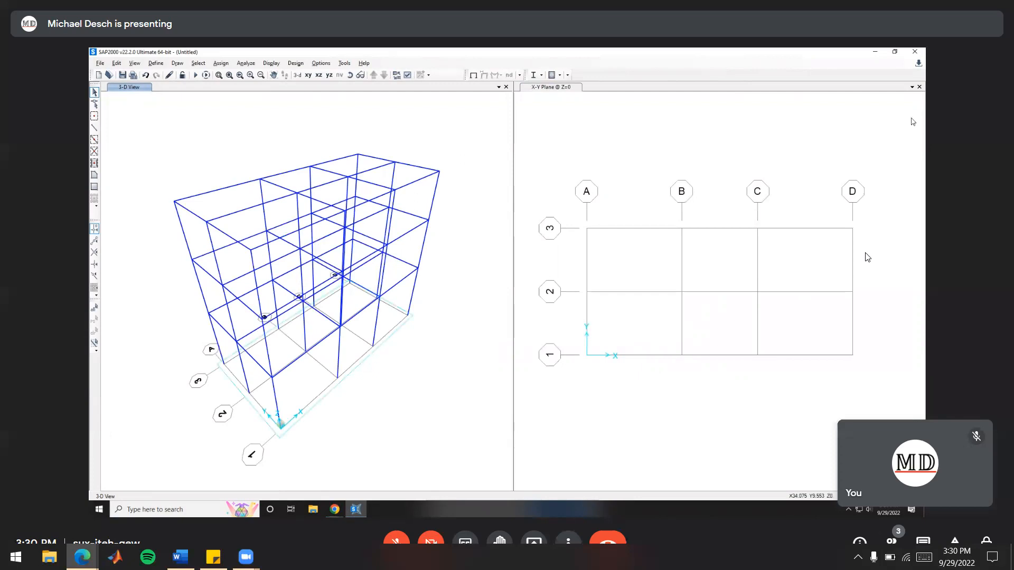
{"action": "left_click", "coordinate": [920, 87]}
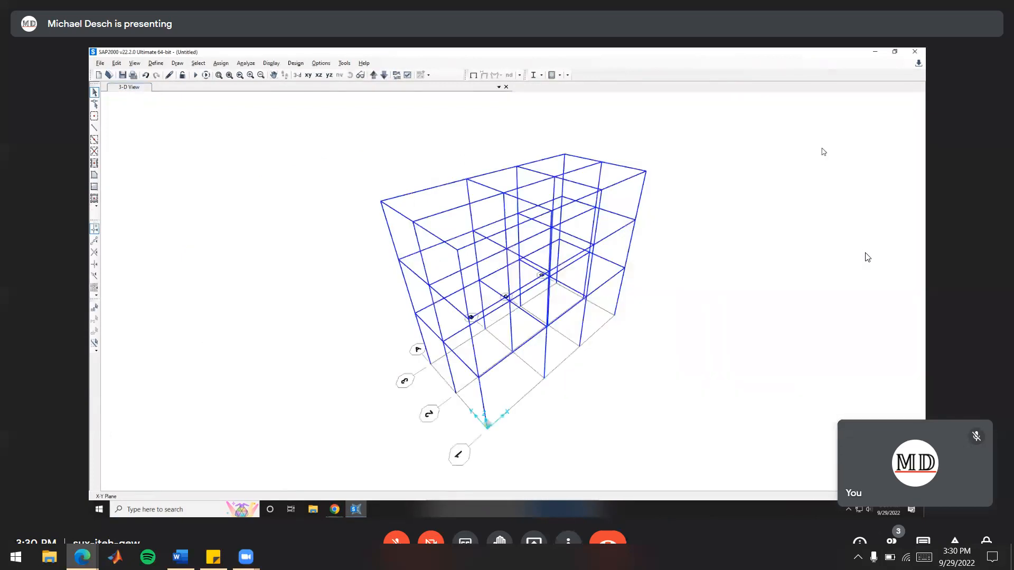
Examine the generated frame in 3D from several angles and restore the full view
{"action": "left_click", "coordinate": [724, 218]}
{"action": "middle_click_drag", "start_coordinate": [656, 313], "coordinate": [626, 299]}
{"action": "middle_click_drag", "start_coordinate": [605, 340], "coordinate": [526, 344]}
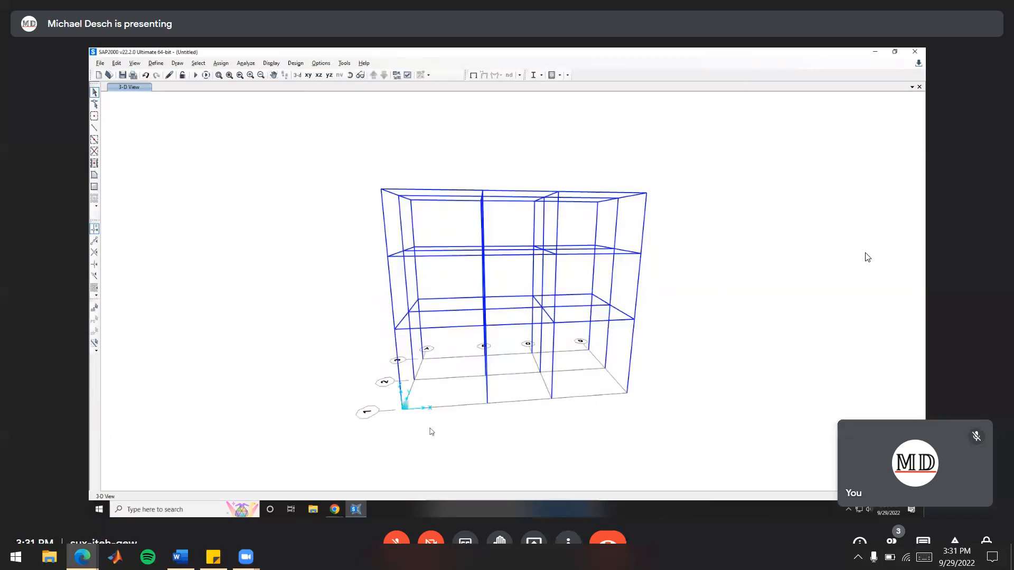
{"action": "mouse_move", "coordinate": [467, 381]}
{"action": "middle_mouse_down"}
{"action": "mouse_move", "coordinate": [529, 398]}
{"action": "mouse_move", "coordinate": [482, 384]}
{"action": "middle_mouse_up"}
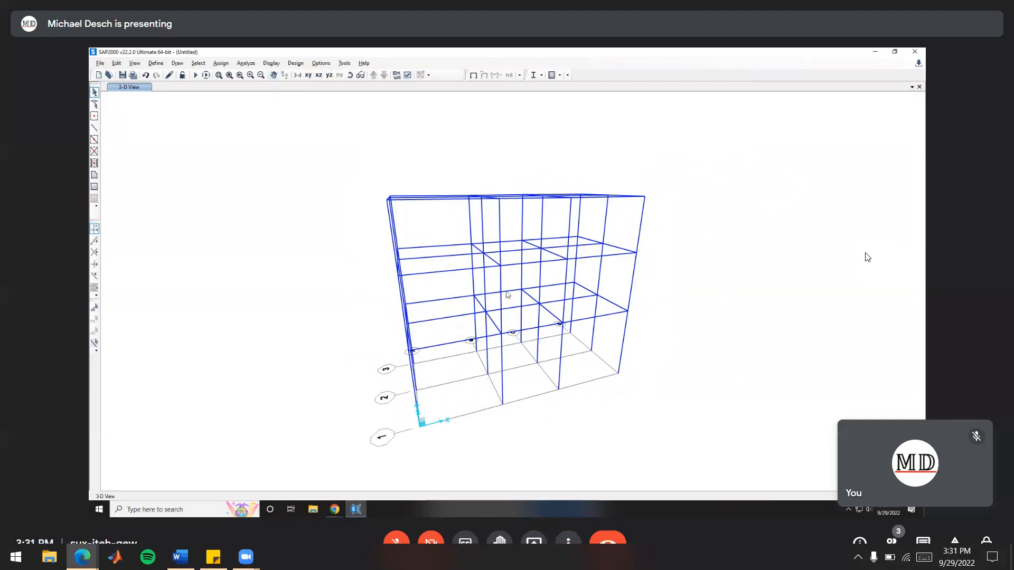
{"action": "mouse_move", "coordinate": [506, 286]}
{"action": "left_mouse_down"}
{"action": "mouse_move", "coordinate": [607, 283]}
{"action": "mouse_move", "coordinate": [444, 276]}
{"action": "mouse_move", "coordinate": [546, 277]}
{"action": "mouse_move", "coordinate": [518, 271]}
{"action": "mouse_move", "coordinate": [507, 239]}
{"action": "mouse_move", "coordinate": [317, 206]}
{"action": "mouse_move", "coordinate": [334, 291]}
{"action": "mouse_move", "coordinate": [568, 238]}
{"action": "mouse_move", "coordinate": [432, 242]}
{"action": "mouse_move", "coordinate": [597, 219]}
{"action": "mouse_move", "coordinate": [476, 259]}
{"action": "mouse_move", "coordinate": [430, 235]}
{"action": "mouse_move", "coordinate": [445, 239]}
{"action": "left_mouse_up"}
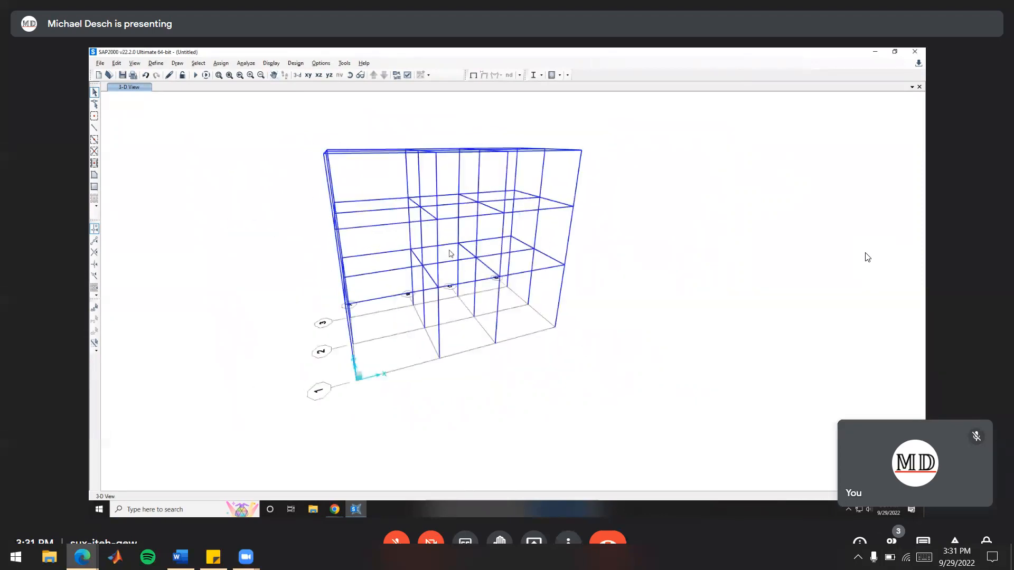
{"action": "left_click_drag", "start_coordinate": [460, 257], "coordinate": [489, 272]}
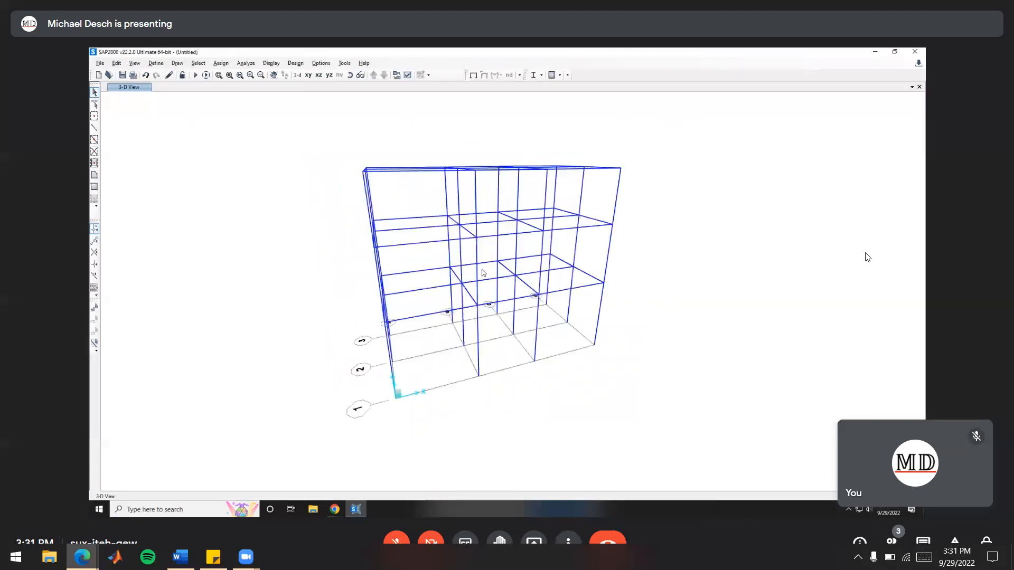
{"action": "mouse_move", "coordinate": [487, 271]}
{"action": "middle_mouse_down", "text": "shift"}
{"action": "mouse_move", "coordinate": [593, 310]}
{"action": "mouse_move", "coordinate": [496, 313]}
{"action": "mouse_move", "coordinate": [306, 287]}
{"action": "mouse_move", "coordinate": [575, 357]}
{"action": "mouse_move", "coordinate": [537, 206]}
{"action": "mouse_move", "coordinate": [506, 158]}
{"action": "mouse_move", "coordinate": [797, 236]}
{"action": "mouse_move", "coordinate": [656, 157]}
{"action": "mouse_move", "coordinate": [493, 276]}
{"action": "mouse_move", "coordinate": [301, 294]}
{"action": "mouse_move", "coordinate": [453, 321]}
{"action": "mouse_move", "coordinate": [690, 265]}
{"action": "mouse_move", "coordinate": [518, 324]}
{"action": "mouse_move", "coordinate": [643, 369]}
{"action": "mouse_move", "coordinate": [553, 319]}
{"action": "middle_mouse_up", "text": "shift"}
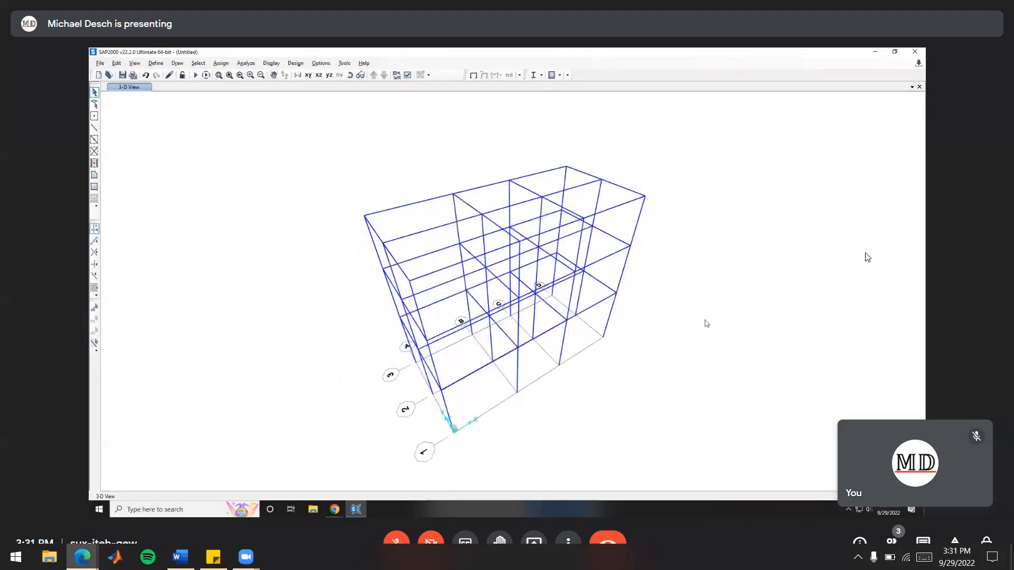
{"action": "middle_click_drag", "start_coordinate": [545, 306], "coordinate": [444, 280]}
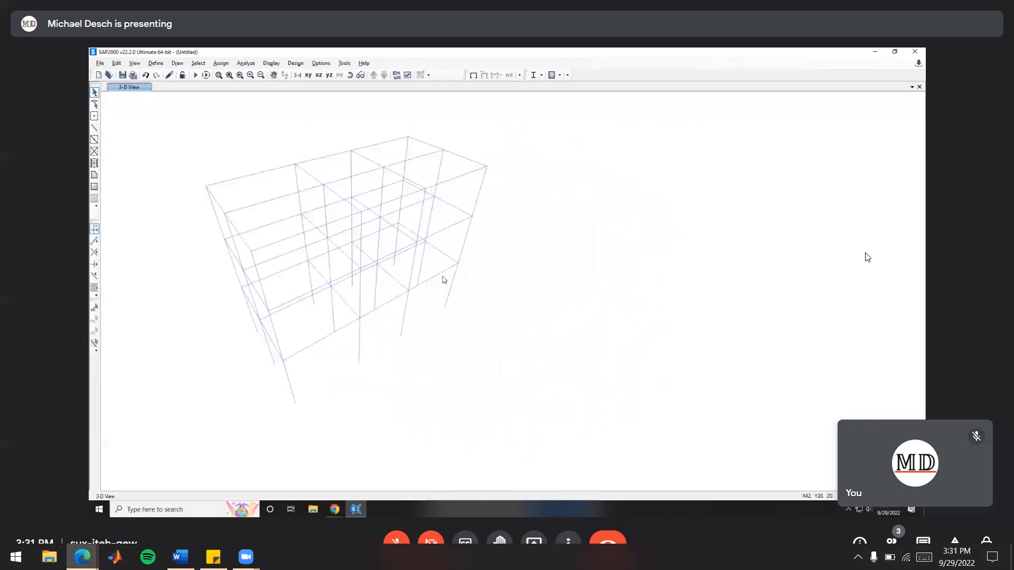
{"action": "mouse_move", "coordinate": [498, 301]}
{"action": "middle_mouse_down", "text": "shift"}
{"action": "mouse_move", "coordinate": [460, 302]}
{"action": "mouse_move", "coordinate": [509, 298]}
{"action": "mouse_move", "coordinate": [482, 273]}
{"action": "mouse_move", "coordinate": [493, 301]}
{"action": "mouse_move", "coordinate": [464, 283]}
{"action": "mouse_move", "coordinate": [455, 296]}
{"action": "mouse_move", "coordinate": [467, 285]}
{"action": "mouse_move", "coordinate": [566, 301]}
{"action": "mouse_move", "coordinate": [501, 280]}
{"action": "middle_mouse_up", "text": "shift"}
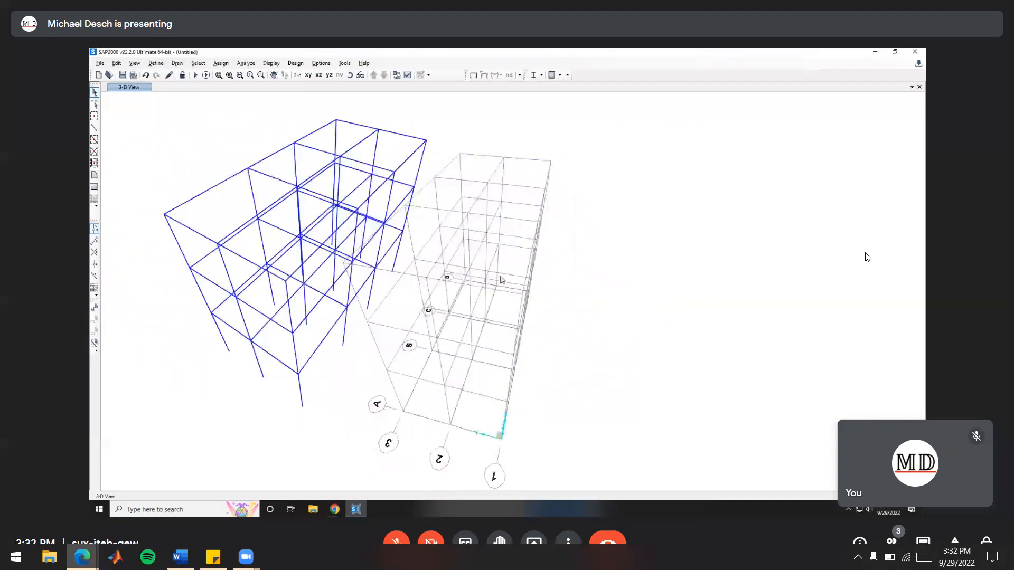
{"action": "left_click", "coordinate": [230, 75]}
{"action": "middle_click_drag", "start_coordinate": [654, 268], "coordinate": [552, 258], "text": "shift"}
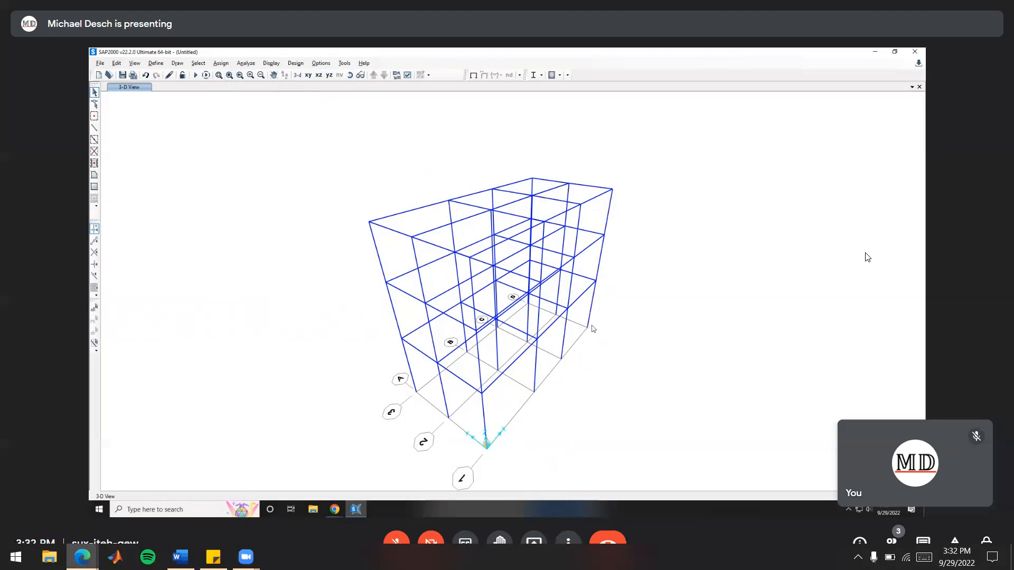
Select all the base joints of the columns and assign them fixed joint restraints
{"action": "middle_click_drag", "start_coordinate": [603, 341], "coordinate": [414, 290], "text": "shift"}
{"action": "mouse_move", "coordinate": [589, 336]}
{"action": "middle_mouse_down", "text": "shift"}
{"action": "mouse_move", "coordinate": [607, 387]}
{"action": "mouse_move", "coordinate": [550, 372]}
{"action": "mouse_move", "coordinate": [545, 356]}
{"action": "mouse_move", "coordinate": [569, 370]}
{"action": "middle_mouse_up", "text": "shift"}
{"action": "scroll", "coordinate": [539, 371], "scroll_direction": "up", "scroll_amount": 3}
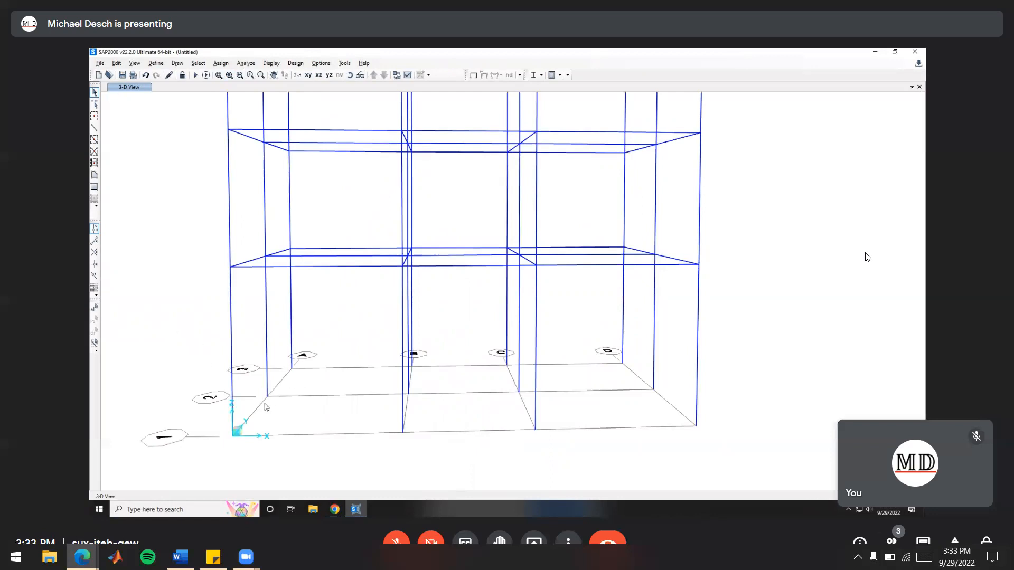
{"action": "middle_click_drag", "start_coordinate": [325, 355], "coordinate": [400, 312]}
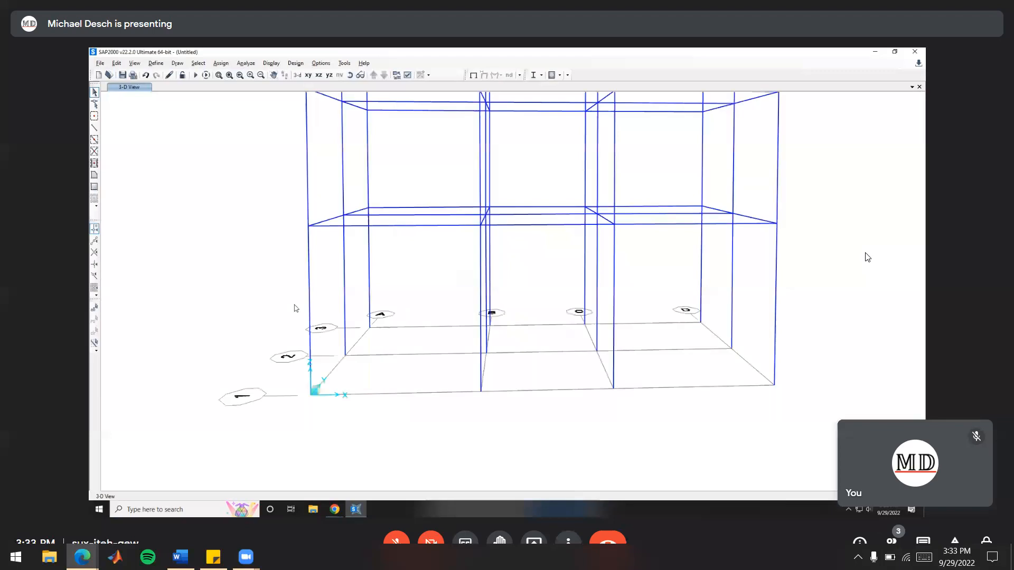
{"action": "right_click", "coordinate": [251, 305]}
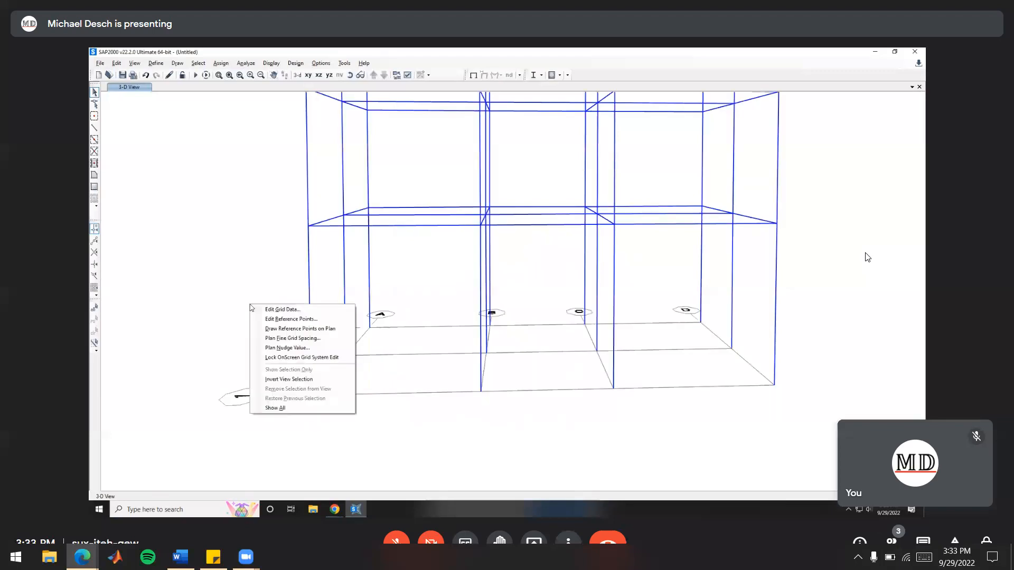
{"action": "left_click_drag", "start_coordinate": [244, 296], "coordinate": [839, 436]}
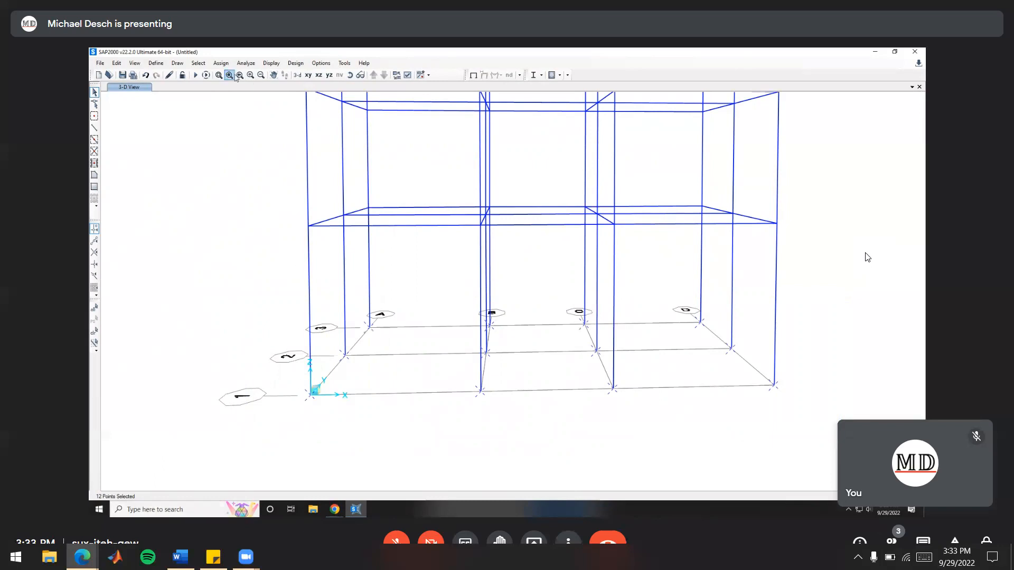
{"action": "left_click", "coordinate": [221, 64]}
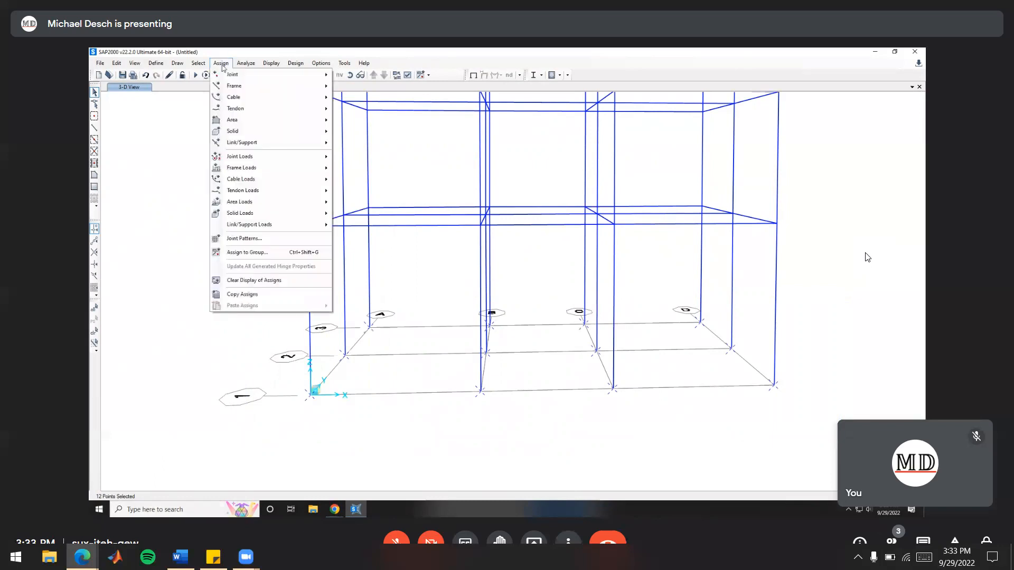
{"action": "mouse_move", "coordinate": [233, 75]}
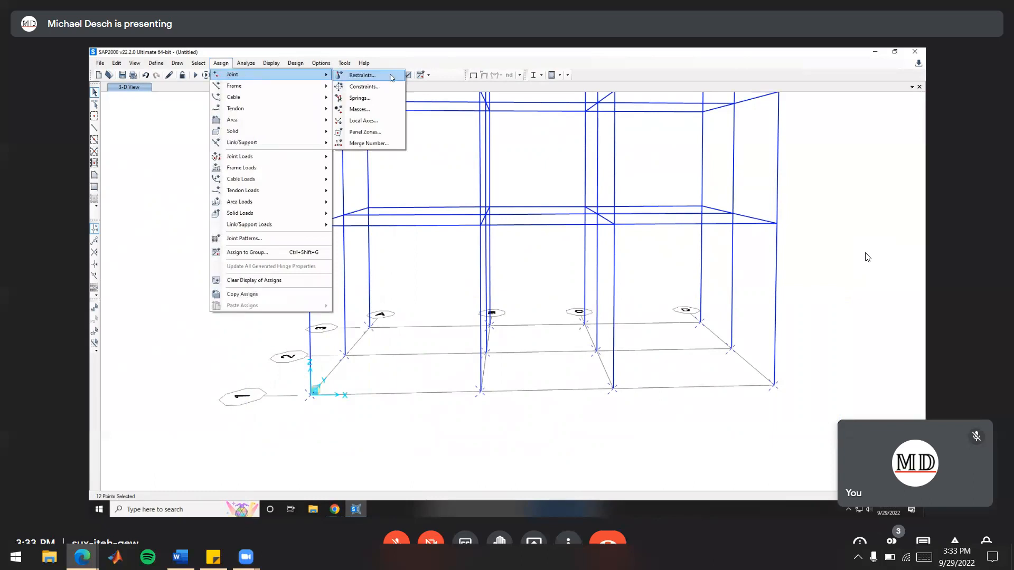
{"action": "left_click", "coordinate": [392, 76]}
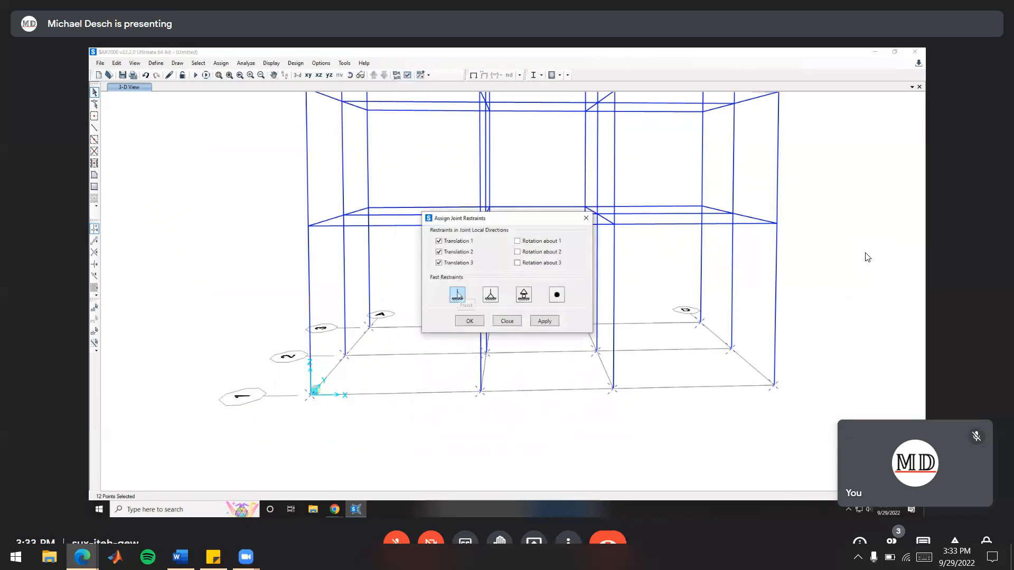
{"action": "left_click", "coordinate": [457, 294]}
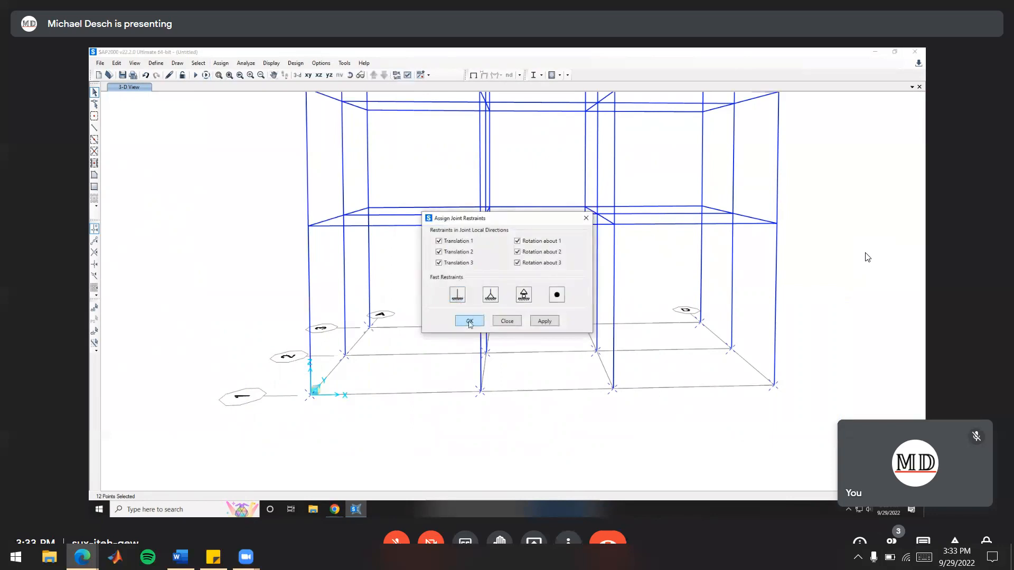
{"action": "left_click", "coordinate": [469, 322]}
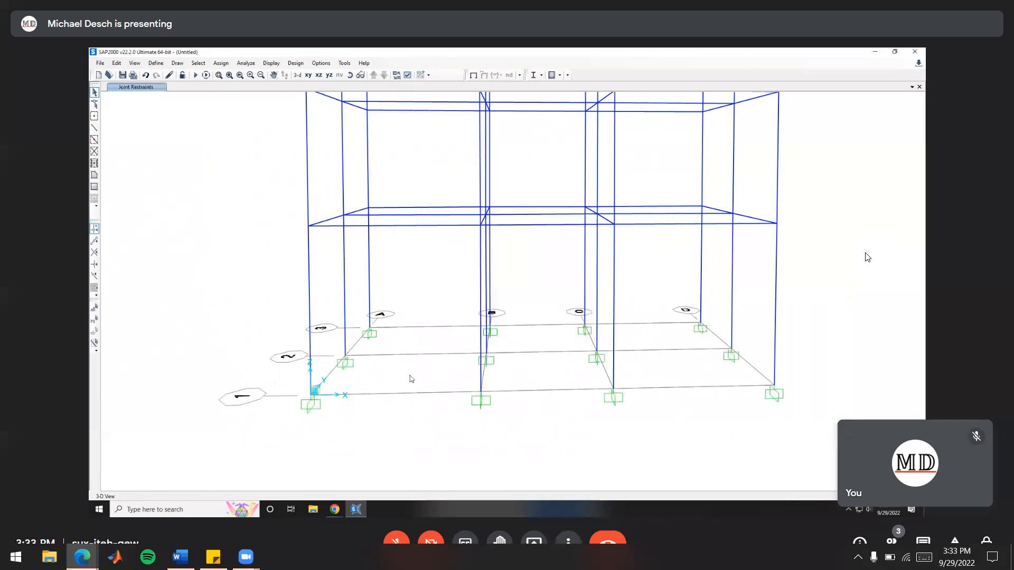
{"action": "middle_click_drag", "start_coordinate": [360, 363], "coordinate": [475, 380]}
{"action": "scroll", "coordinate": [478, 374], "scroll_direction": "down", "scroll_amount": 3}
{"action": "scroll", "coordinate": [478, 378], "scroll_direction": "down", "scroll_amount": 2}
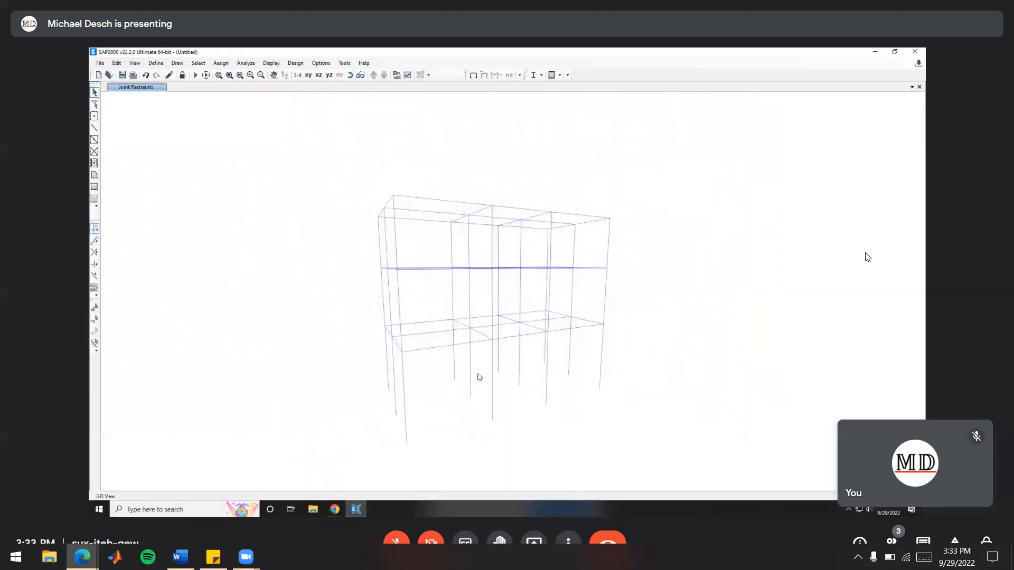
{"action": "middle_click_drag", "start_coordinate": [588, 355], "coordinate": [655, 363]}
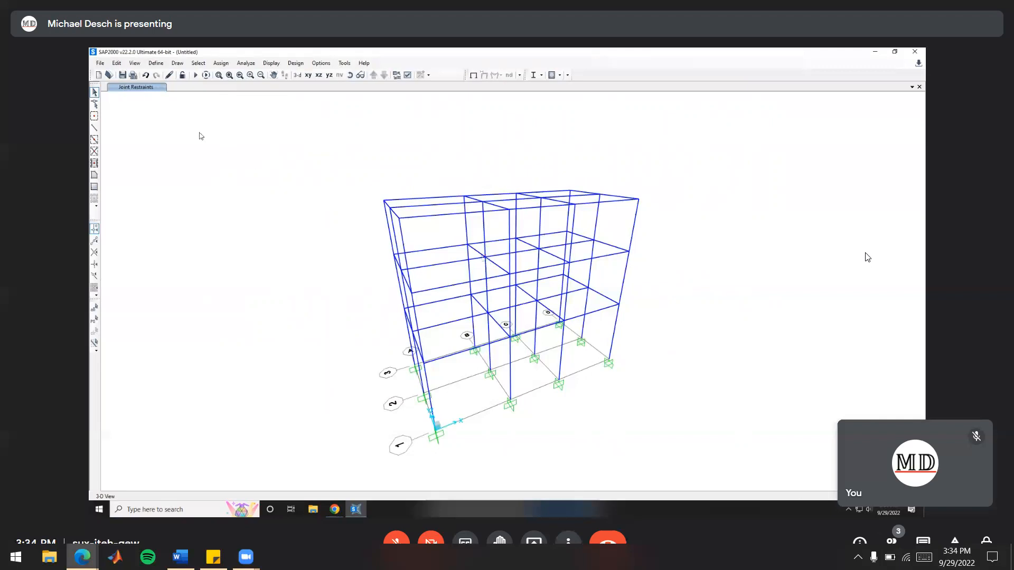
Add a load pattern named LIVE with type Live
{"action": "left_click", "coordinate": [156, 64]}
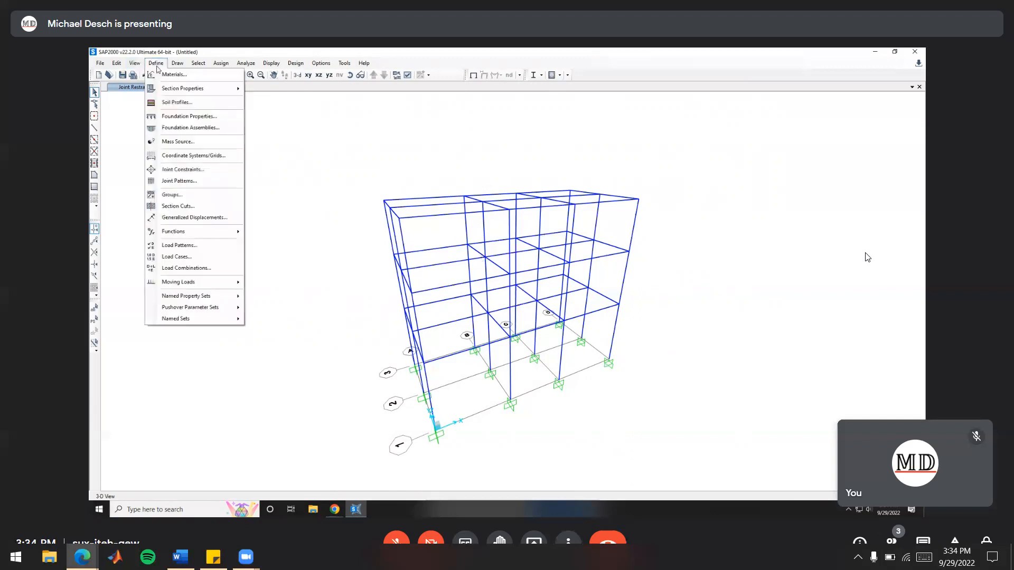
{"action": "left_click", "coordinate": [180, 246]}
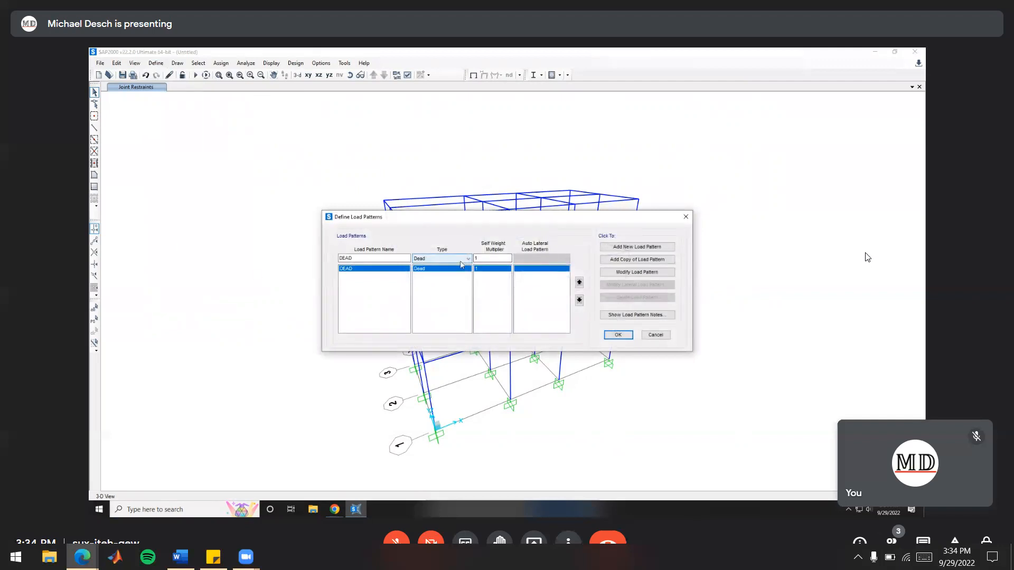
{"action": "double_click", "coordinate": [394, 259]}
{"action": "type", "text": "LIV"}
{"action": "left_click", "coordinate": [441, 259]}
{"action": "left_click", "coordinate": [441, 274]}
{"action": "left_click", "coordinate": [644, 249]}
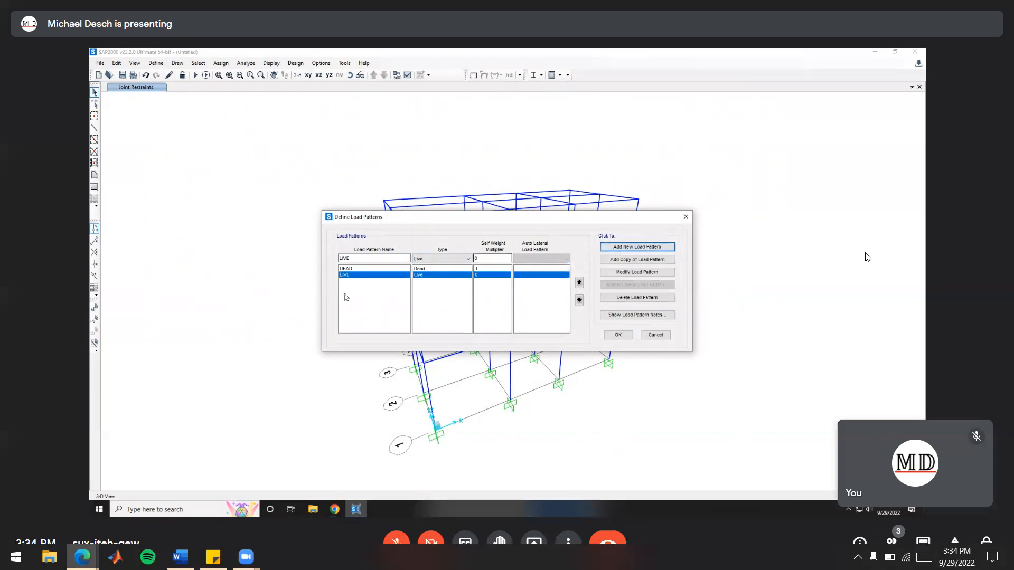
Add a load pattern named WIND with type Wind and no auto lateral load, and accept the load patterns
{"action": "left_click_drag", "start_coordinate": [377, 258], "coordinate": [289, 259]}
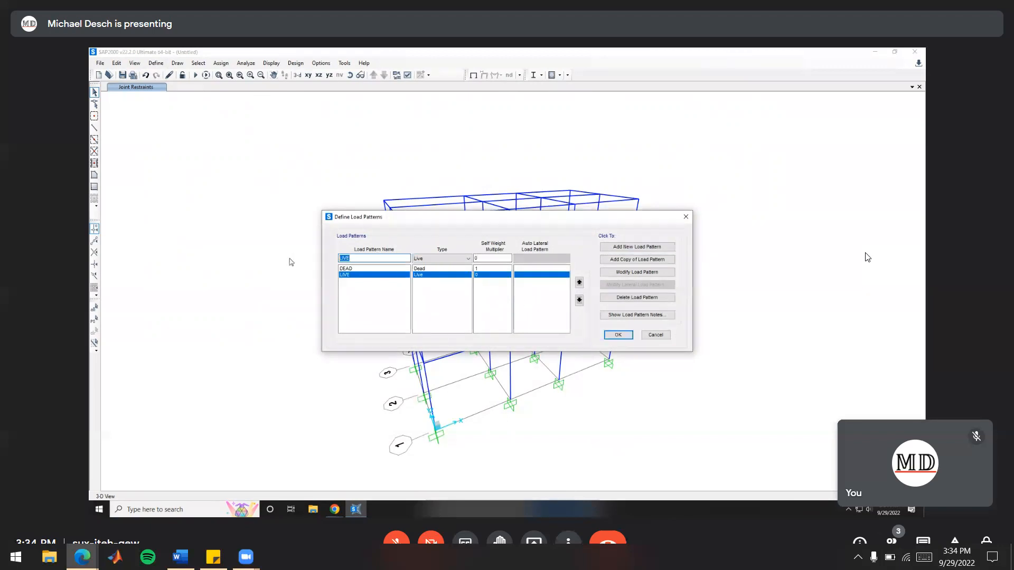
{"action": "type", "text": "WIND"}
{"action": "left_click", "coordinate": [450, 259]}
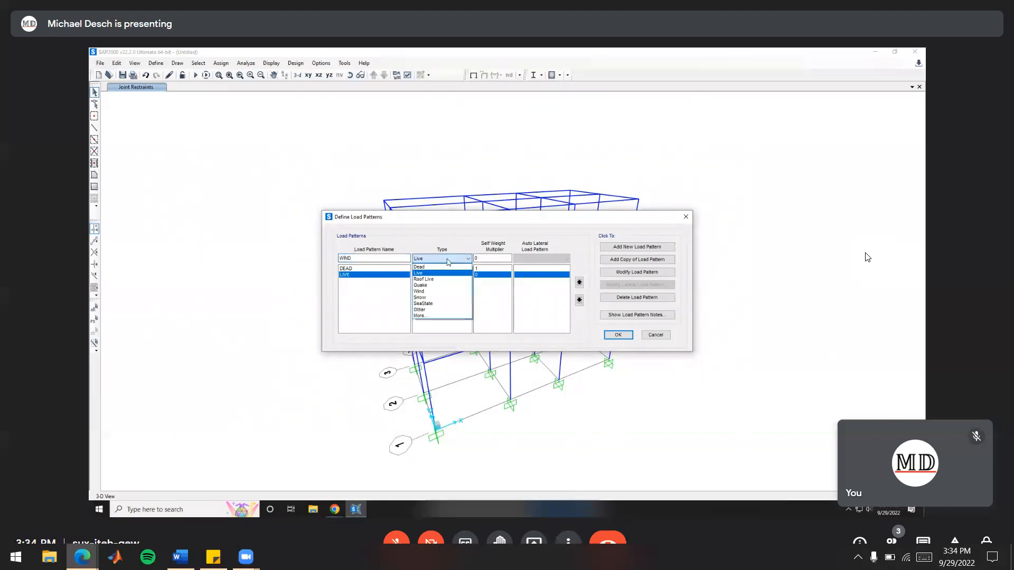
{"action": "left_click", "coordinate": [436, 293]}
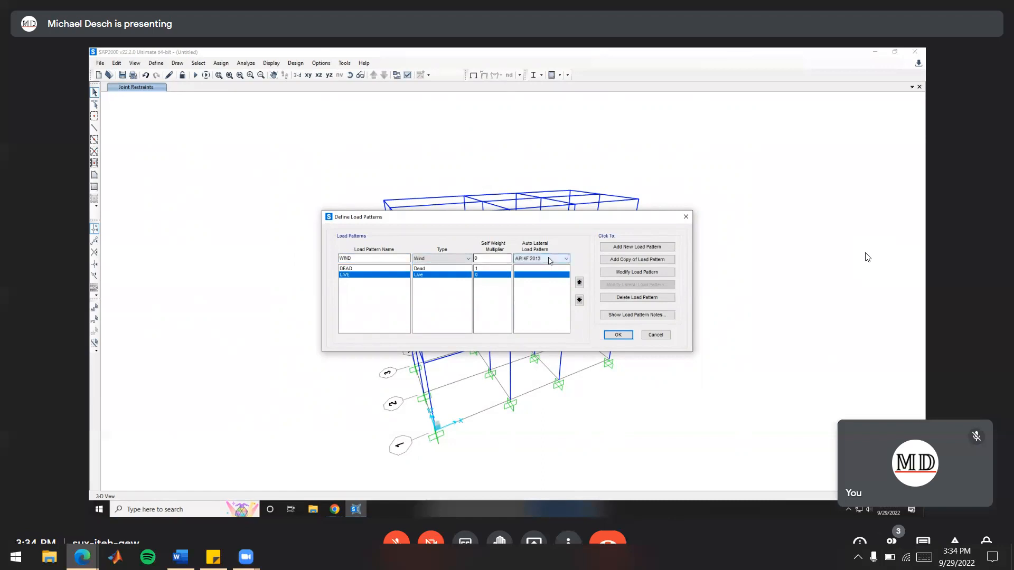
{"action": "left_click", "coordinate": [549, 260]}
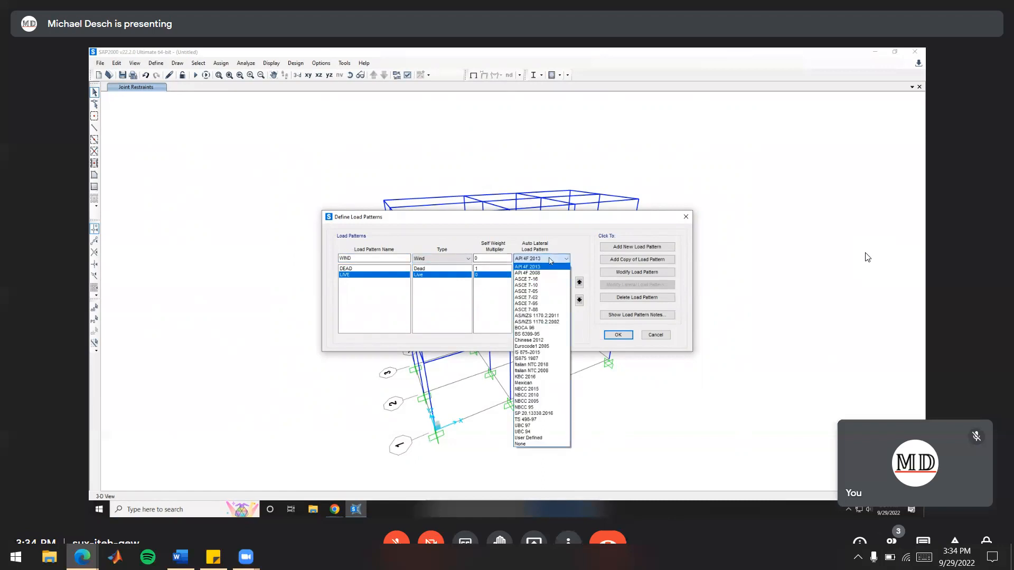
{"action": "left_click", "coordinate": [534, 444]}
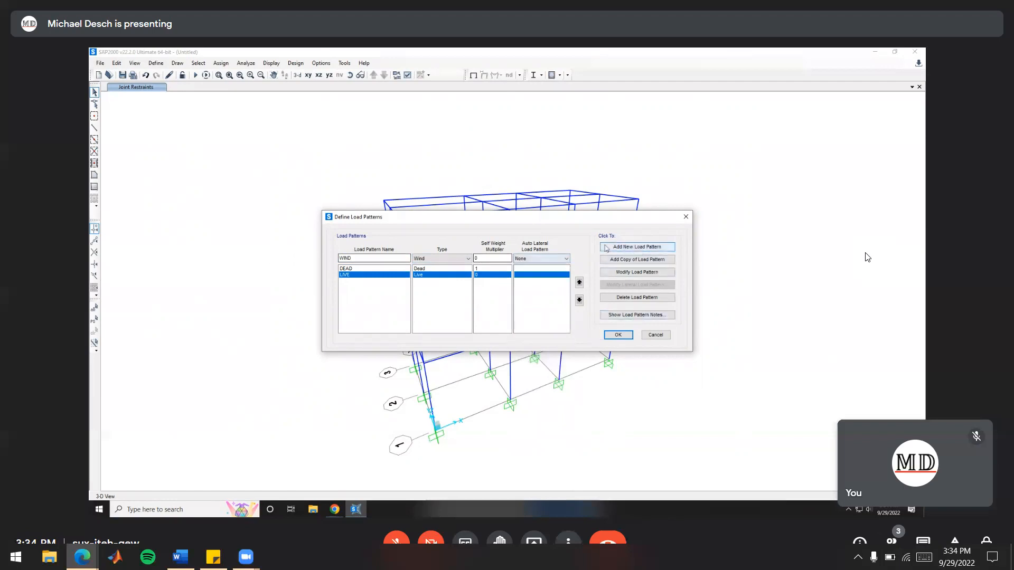
{"action": "left_click", "coordinate": [630, 250]}
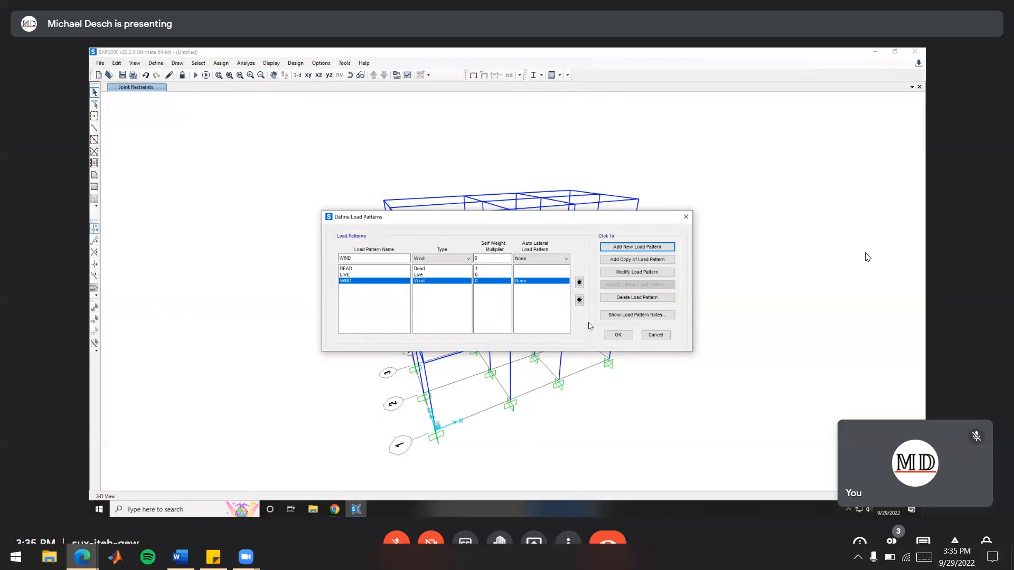
{"action": "left_click", "coordinate": [617, 334]}
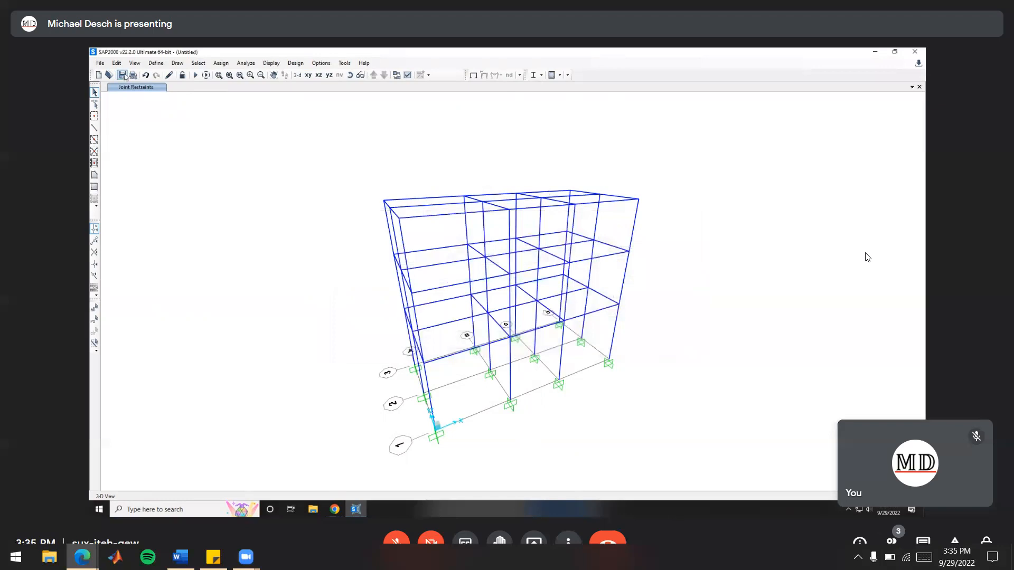
Start a new load combination and include the DEAD load case in it with a scale factor of 1.2
{"action": "left_click", "coordinate": [156, 63]}
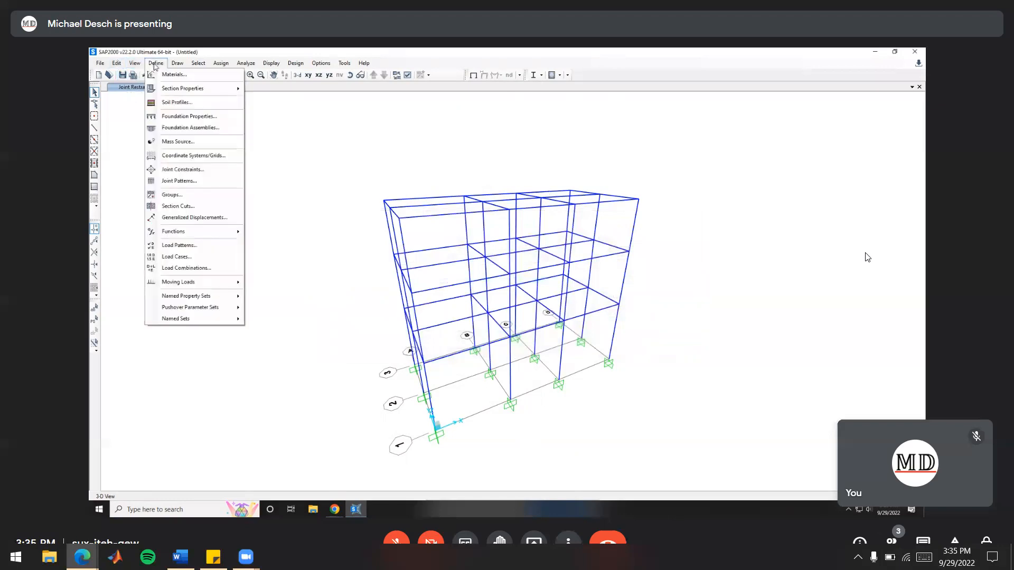
{"action": "left_click", "coordinate": [176, 268]}
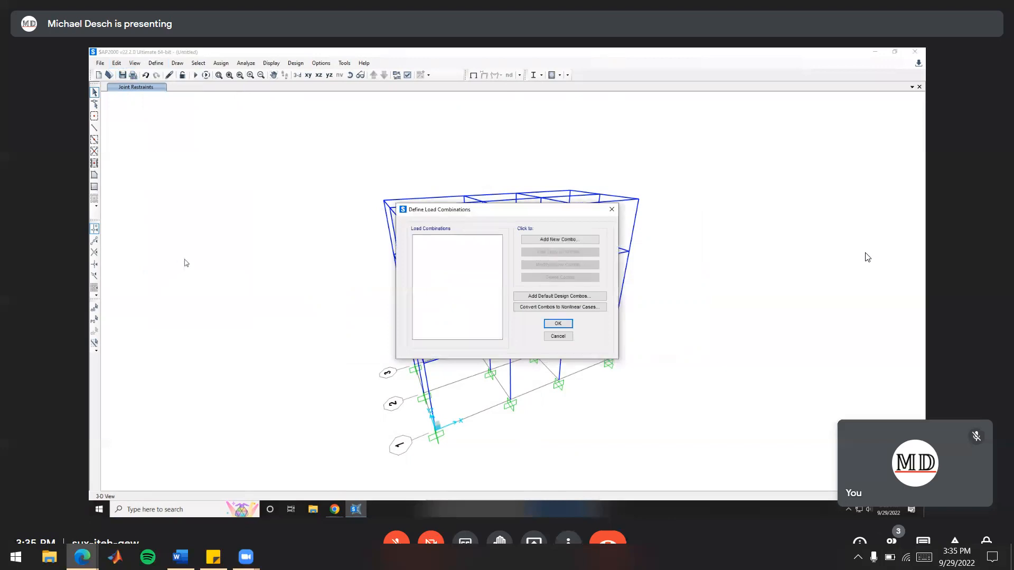
{"action": "left_click", "coordinate": [557, 241]}
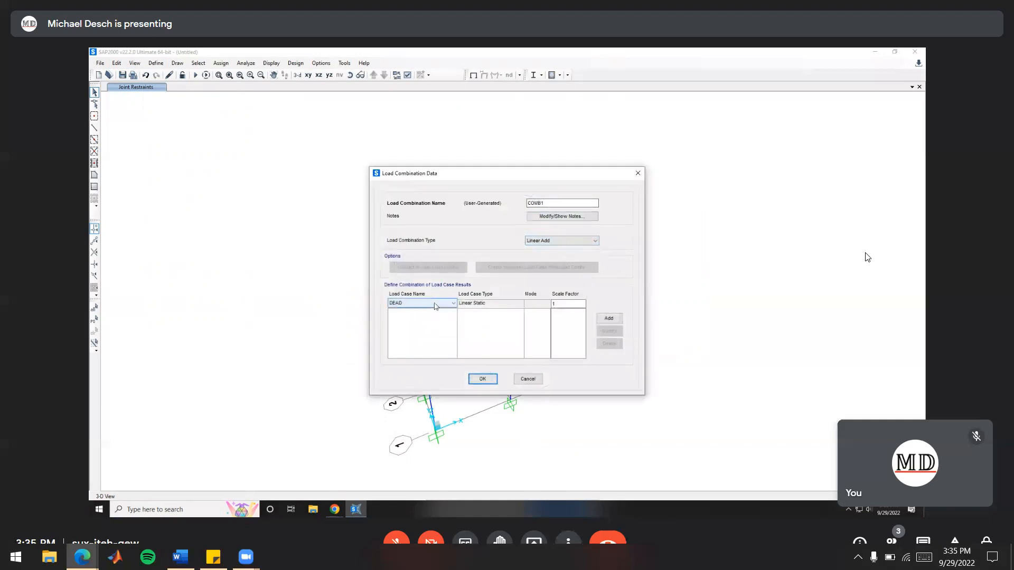
{"action": "left_click", "coordinate": [572, 305]}
{"action": "type", "text": ".2"}
{"action": "left_click", "coordinate": [603, 319]}
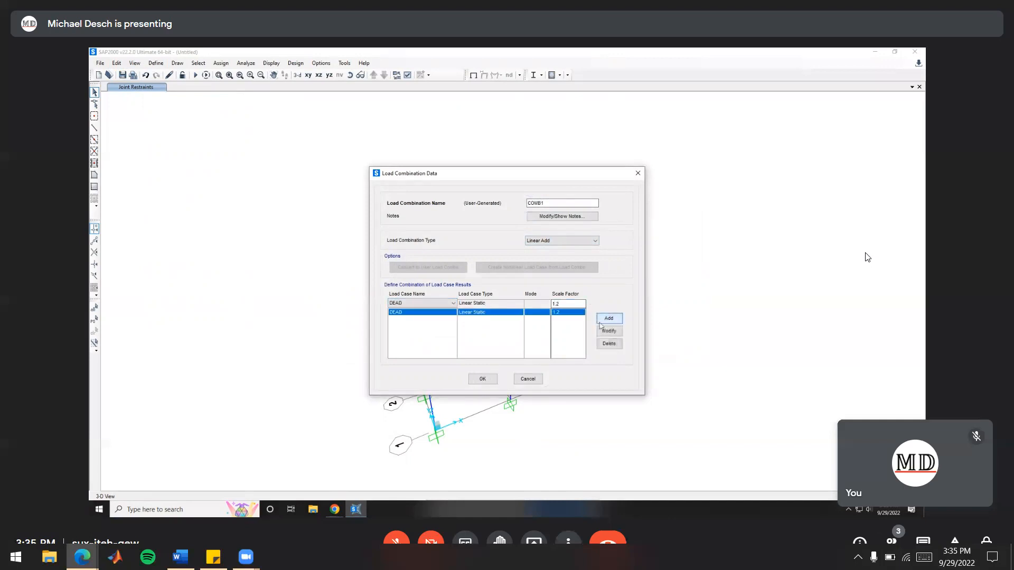
Include the LIVE load case in the first load combination with a scale factor of 1.6
{"action": "left_click", "coordinate": [422, 303]}
{"action": "left_click", "coordinate": [409, 318]}
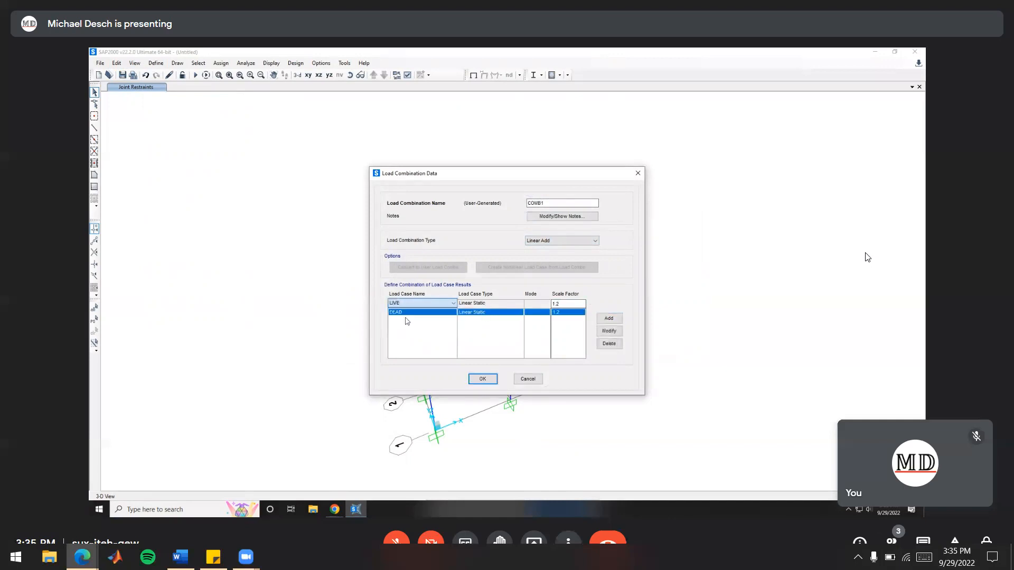
{"action": "double_click", "coordinate": [571, 304]}
{"action": "type", "text": "1.6"}
{"action": "left_click", "coordinate": [608, 318]}
Include the WIND load case with a scale factor of 0.5 and accept the first load combination
{"action": "left_click", "coordinate": [439, 304]}
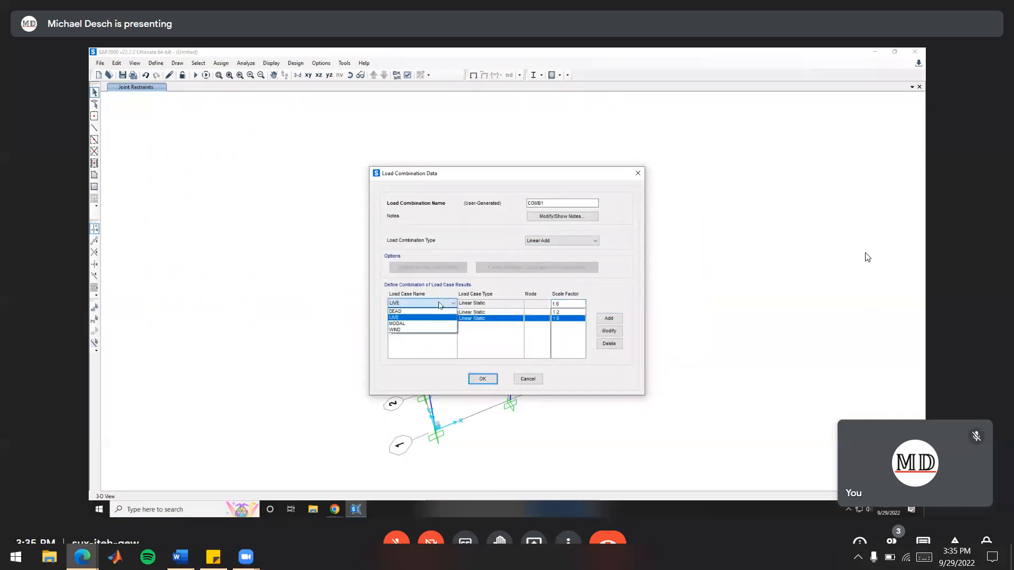
{"action": "left_click", "coordinate": [395, 330]}
{"action": "double_click", "coordinate": [560, 304]}
{"action": "type", "text": "0.5"}
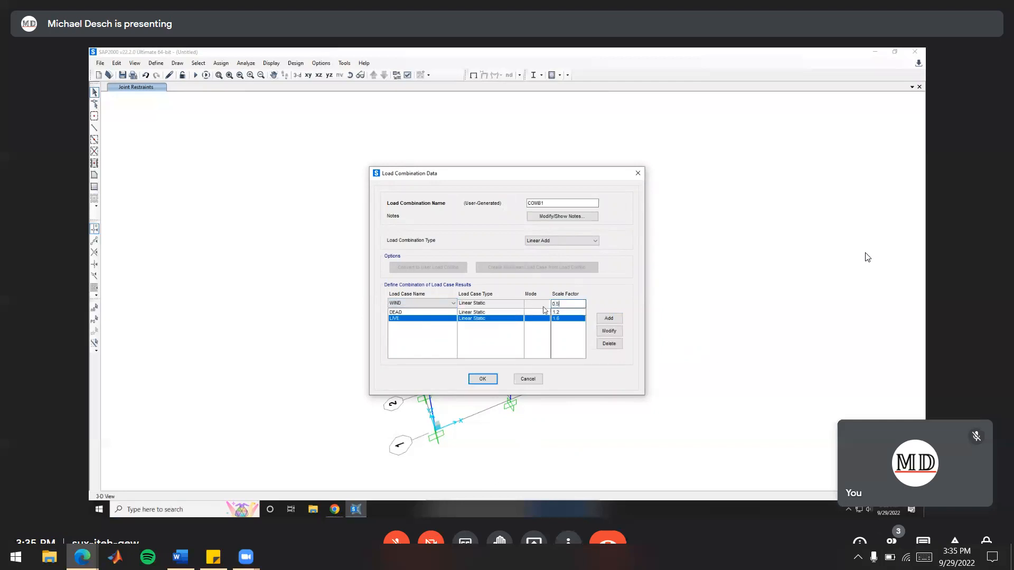
{"action": "left_click", "coordinate": [608, 318]}
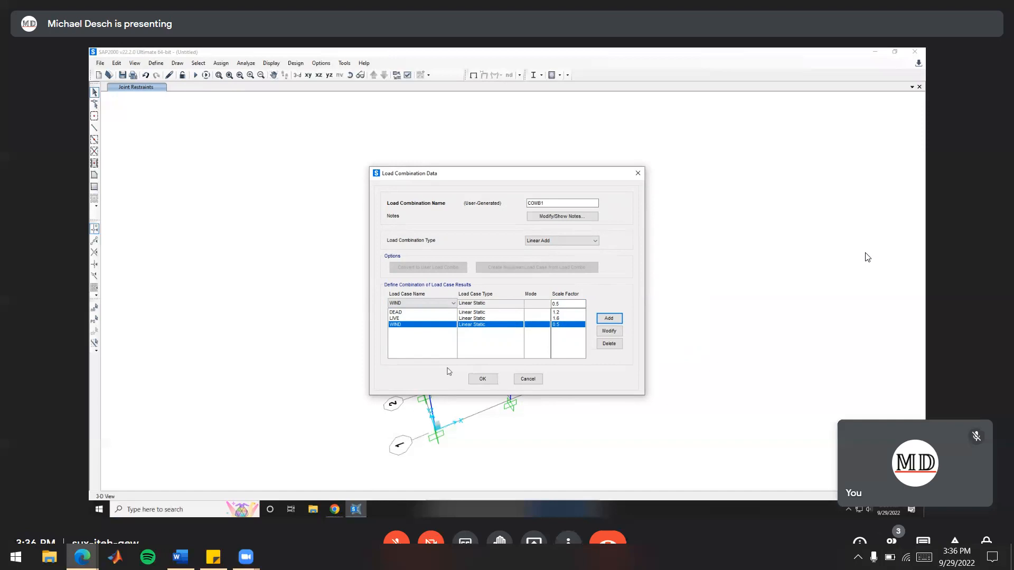
{"action": "left_click", "coordinate": [482, 379]}
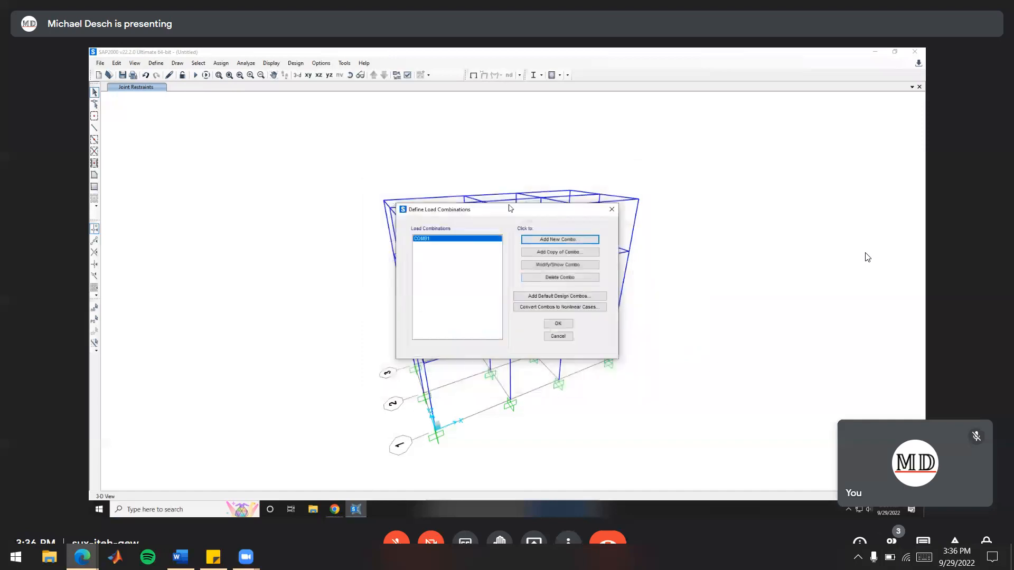
Start a second load combination and include the DEAD load case in it with a scale factor of 0.9
{"action": "left_click", "coordinate": [555, 240]}
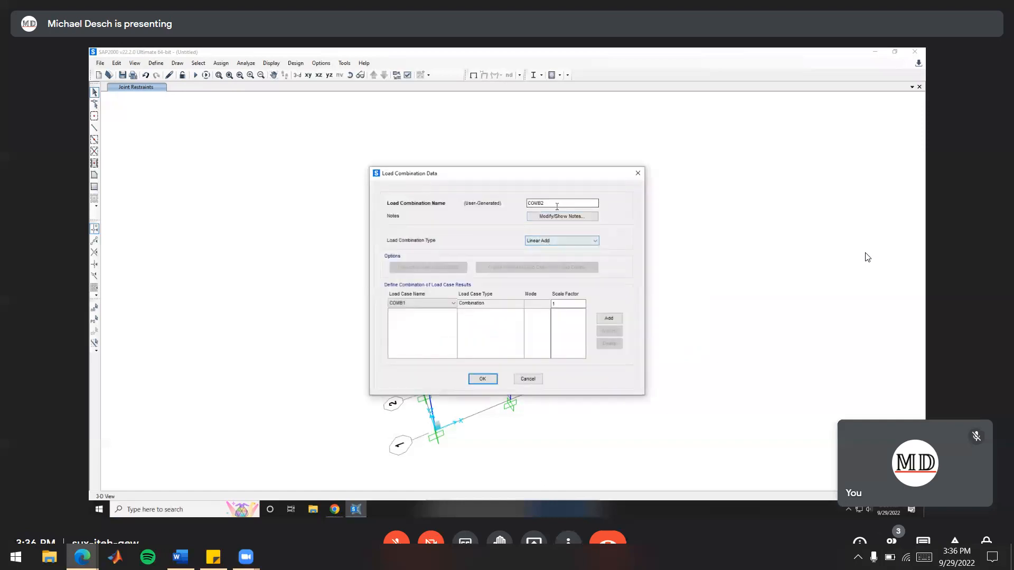
{"action": "left_click", "coordinate": [449, 303]}
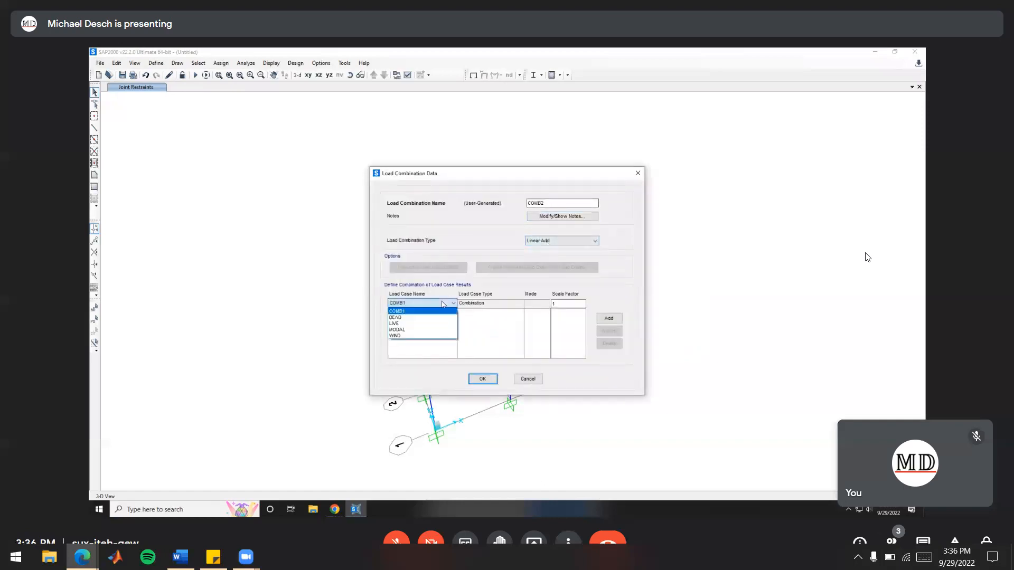
{"action": "left_click", "coordinate": [419, 318]}
{"action": "left_click", "coordinate": [564, 304]}
{"action": "double_click", "coordinate": [570, 306]}
{"action": "type", "text": "0.9"}
{"action": "left_click", "coordinate": [609, 318]}
Include the WIND load case with a scale factor of 1.0 in the second combination and accept the load combinations
{"action": "left_click", "coordinate": [449, 303]}
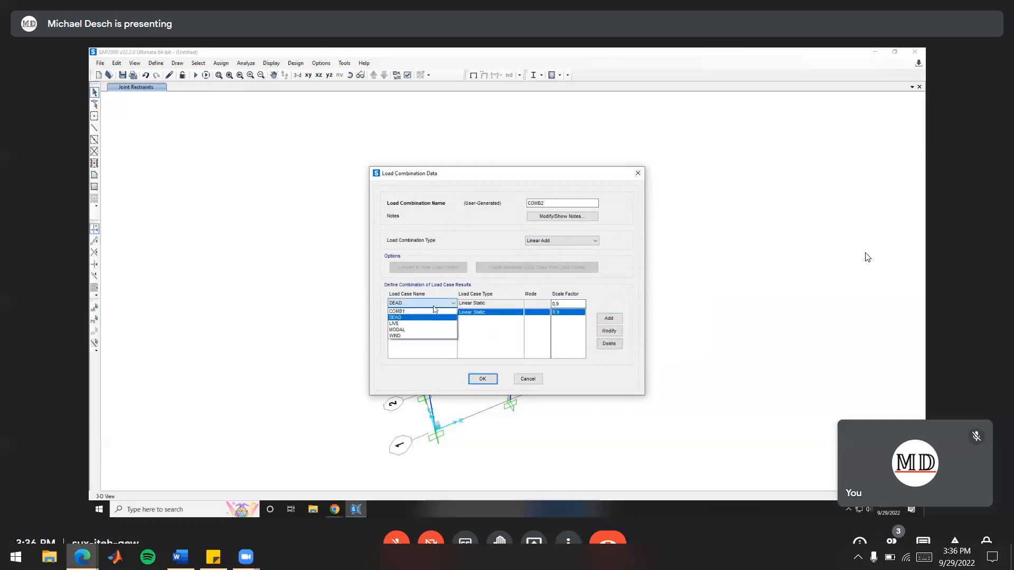
{"action": "left_click", "coordinate": [417, 336]}
{"action": "double_click", "coordinate": [567, 304]}
{"action": "type", "text": "1.0"}
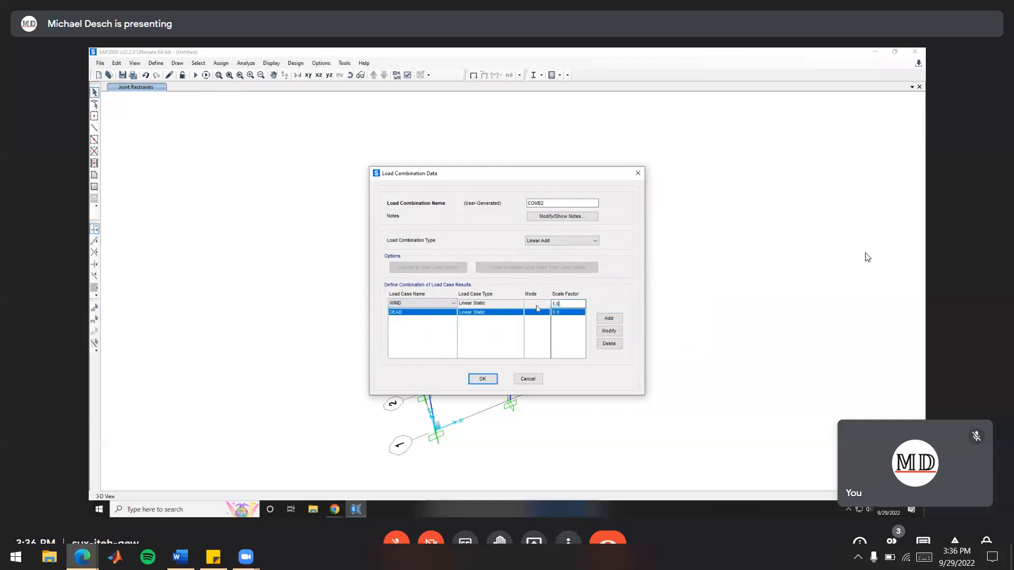
{"action": "left_click", "coordinate": [608, 320]}
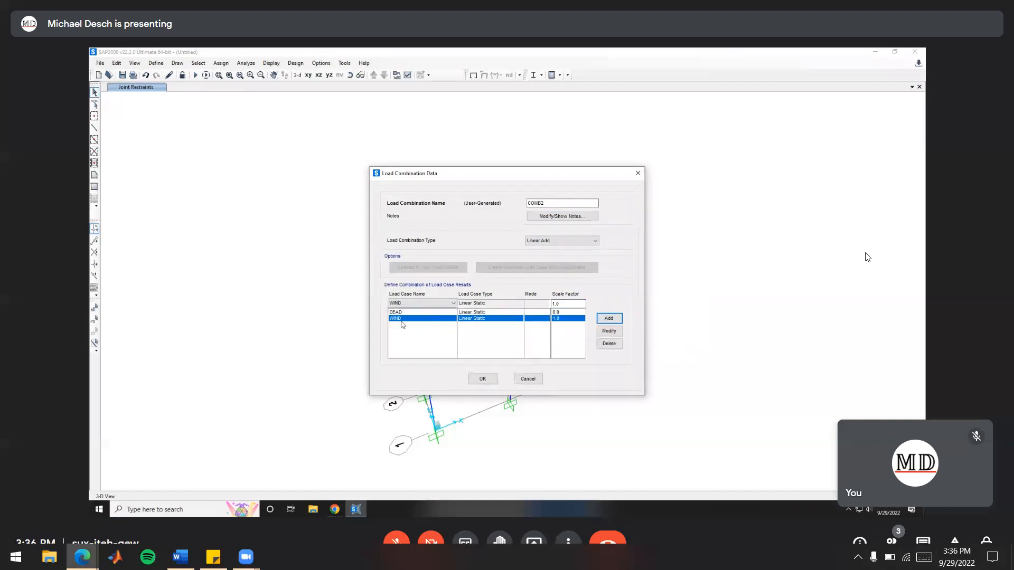
{"action": "left_click", "coordinate": [488, 379]}
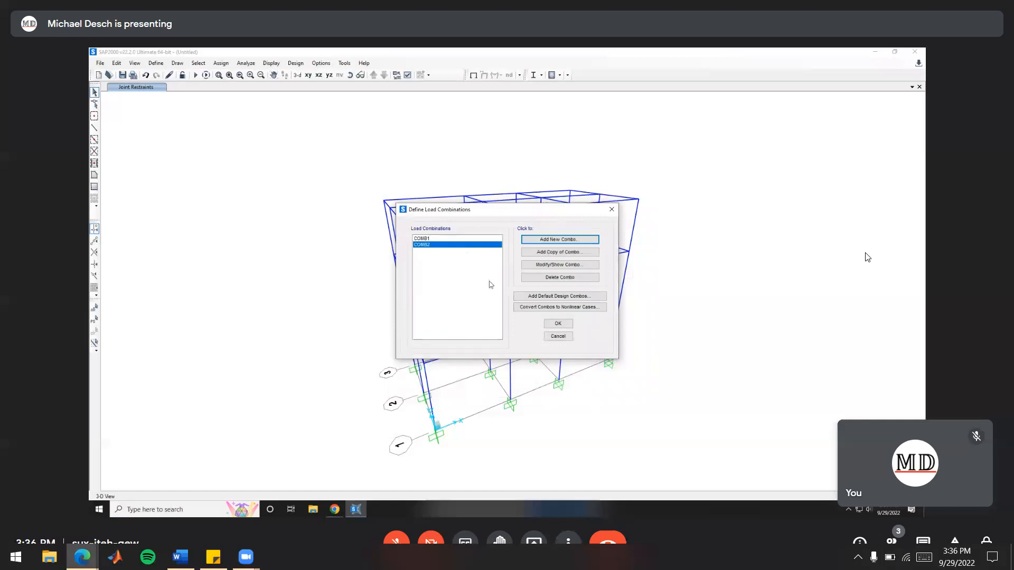
{"action": "left_click", "coordinate": [565, 325]}
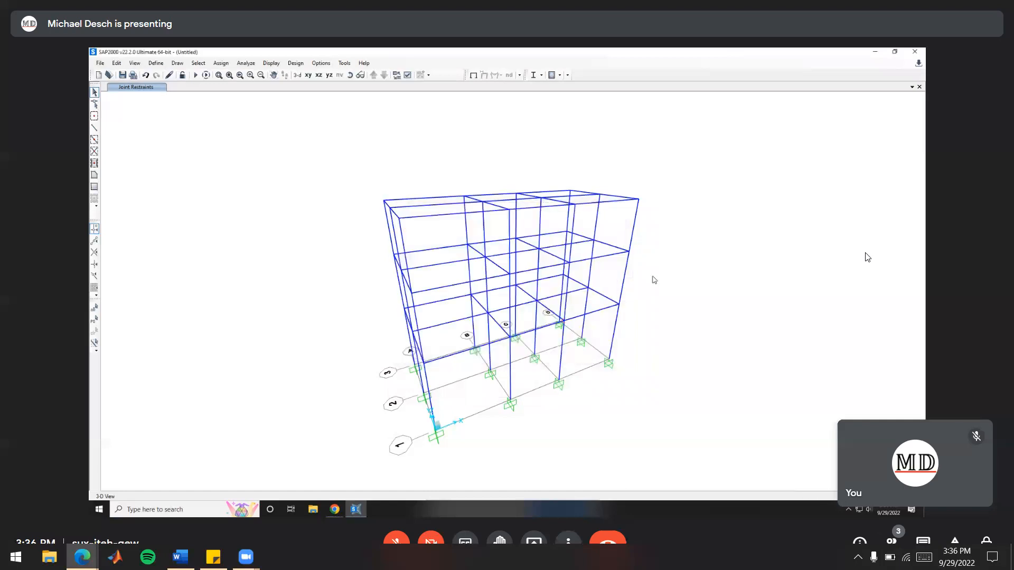
Select all the beams running in the X direction on every floor, across all three bays
{"action": "middle_click_drag", "start_coordinate": [667, 299], "coordinate": [566, 290], "text": "shift"}
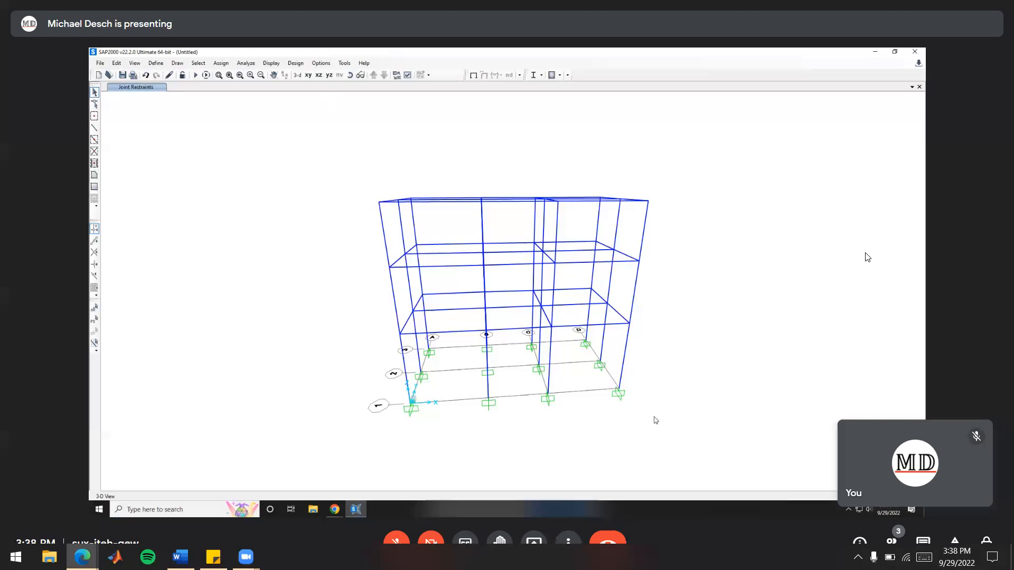
{"action": "middle_click_drag", "start_coordinate": [692, 341], "coordinate": [659, 314]}
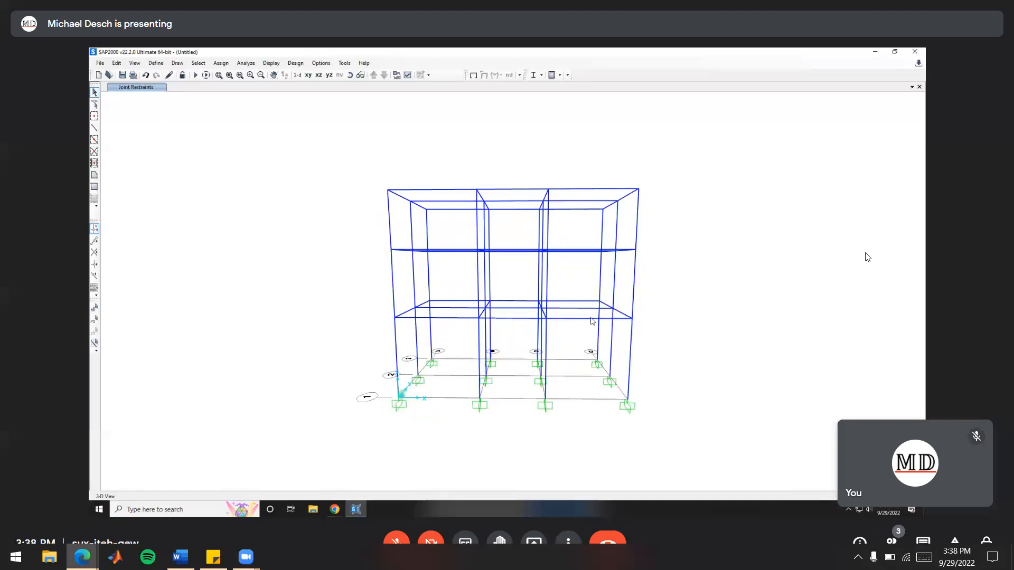
{"action": "left_click_drag", "start_coordinate": [582, 332], "coordinate": [564, 168]}
{"action": "left_click_drag", "start_coordinate": [522, 333], "coordinate": [505, 170]}
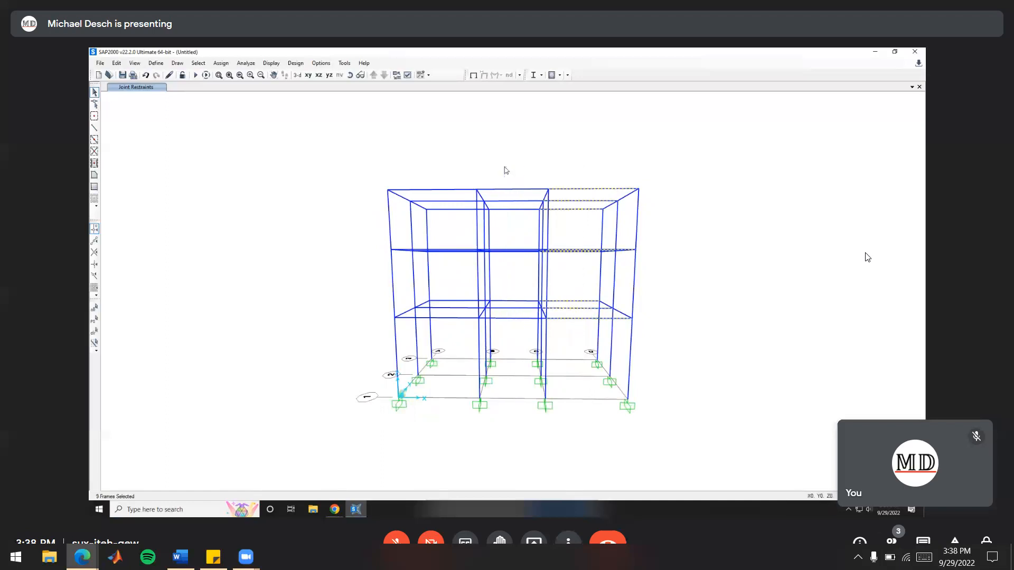
{"action": "left_click_drag", "start_coordinate": [462, 332], "coordinate": [440, 160]}
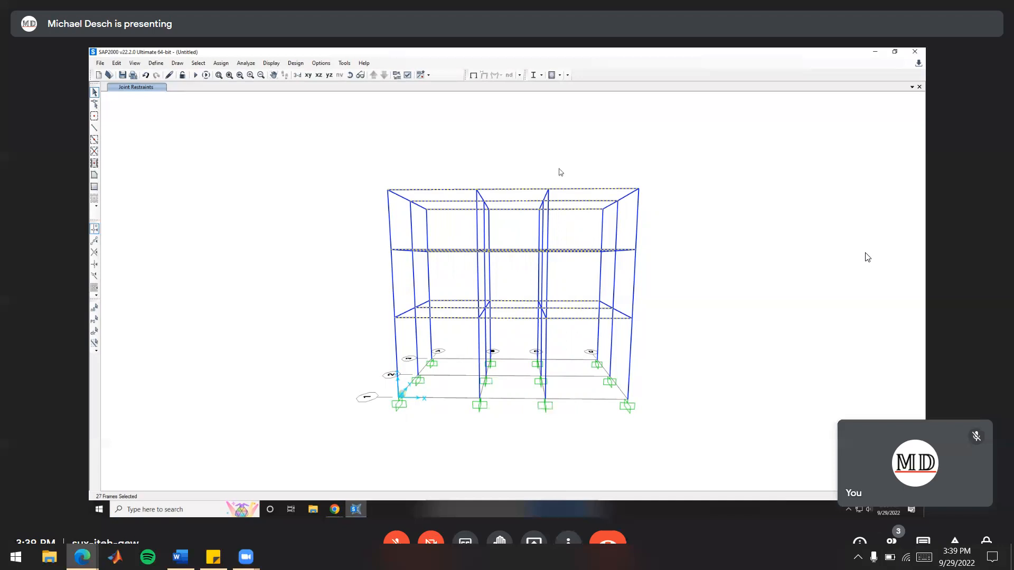
Assign a uniform distributed load of 1 kip/ft in the gravity direction to the selected X-direction beams under the DEAD load pattern
{"action": "middle_click_drag", "start_coordinate": [485, 281], "coordinate": [549, 306], "text": "shift"}
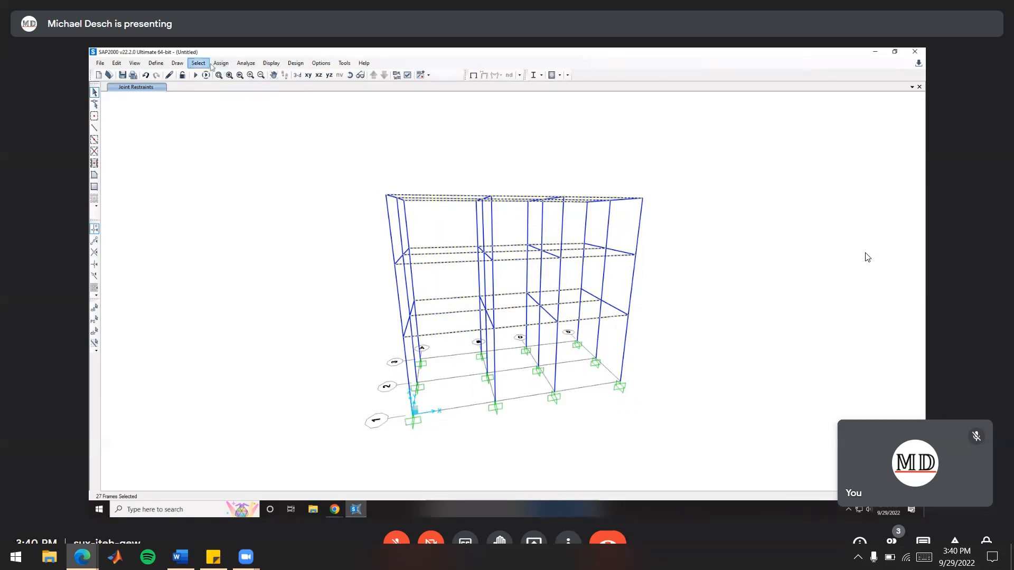
{"action": "left_click", "coordinate": [221, 65]}
{"action": "mouse_move", "coordinate": [257, 169]}
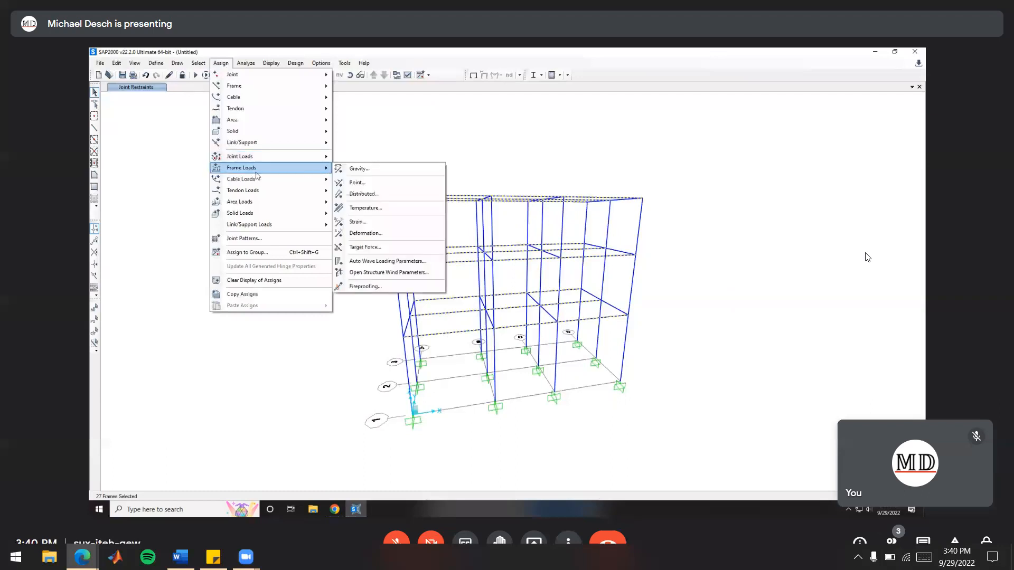
{"action": "left_click", "coordinate": [370, 195]}
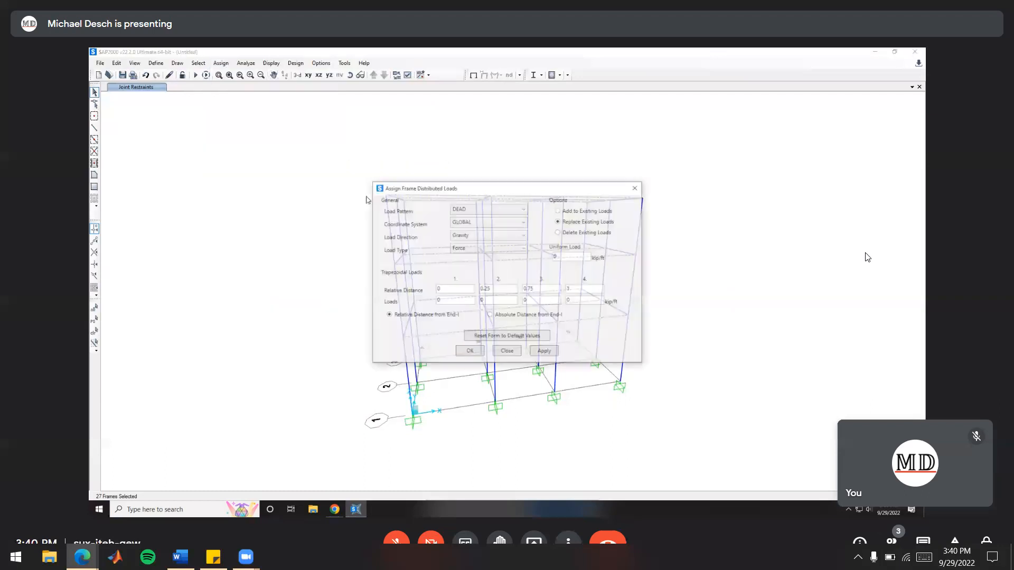
{"action": "left_click", "coordinate": [496, 213]}
{"action": "left_click", "coordinate": [485, 222]}
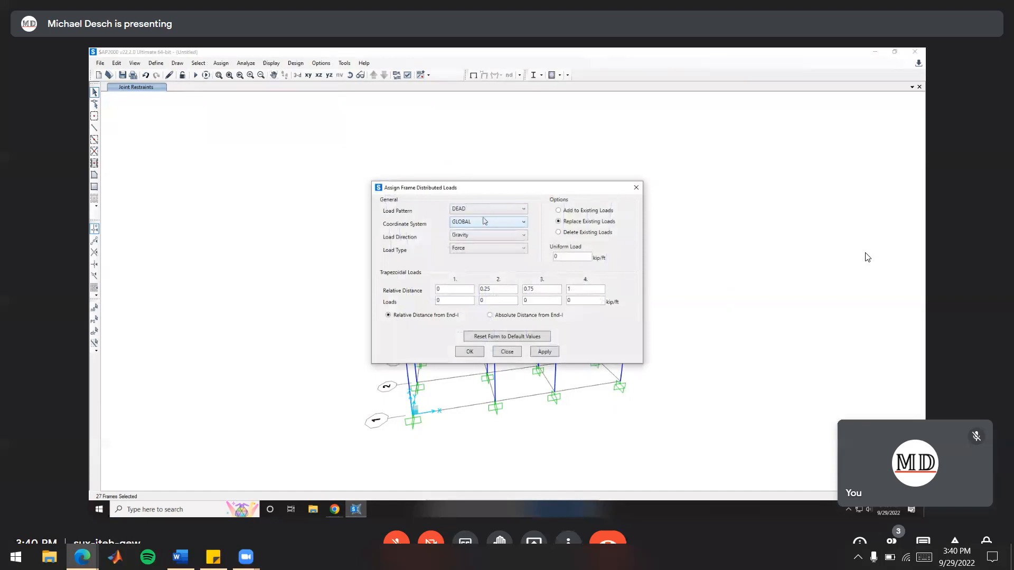
{"action": "type", "text": "1"}
{"action": "left_click", "coordinate": [474, 352]}
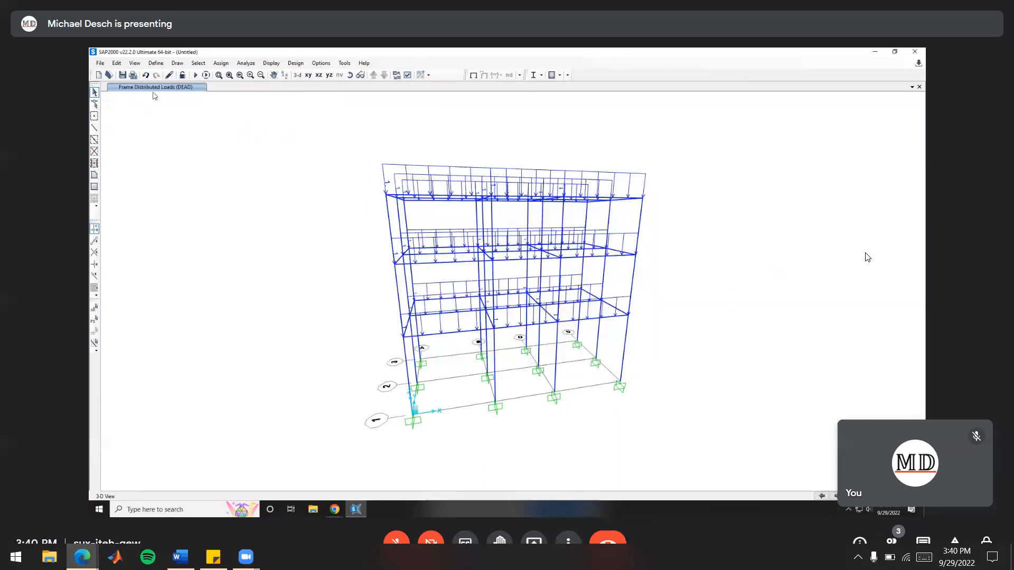
Assign a uniform distributed load of 5 kip/ft in the gravity direction to all X-direction beams under the LIVE load pattern
{"action": "middle_click_drag", "start_coordinate": [378, 342], "coordinate": [695, 355], "text": "shift"}
{"action": "middle_click_drag", "start_coordinate": [615, 316], "coordinate": [569, 167], "text": "shift"}
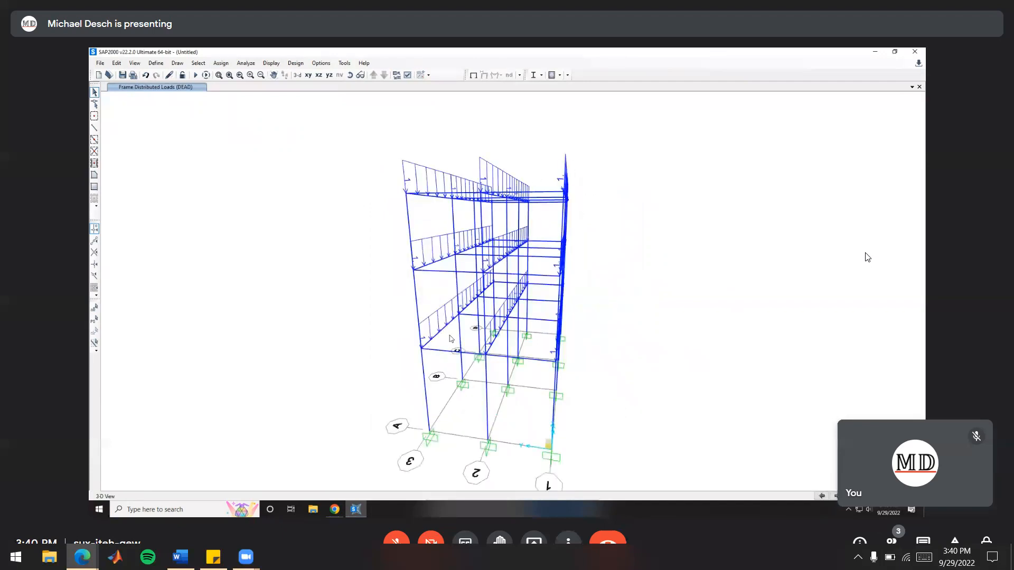
{"action": "middle_click_drag", "start_coordinate": [586, 310], "coordinate": [599, 295], "text": "shift"}
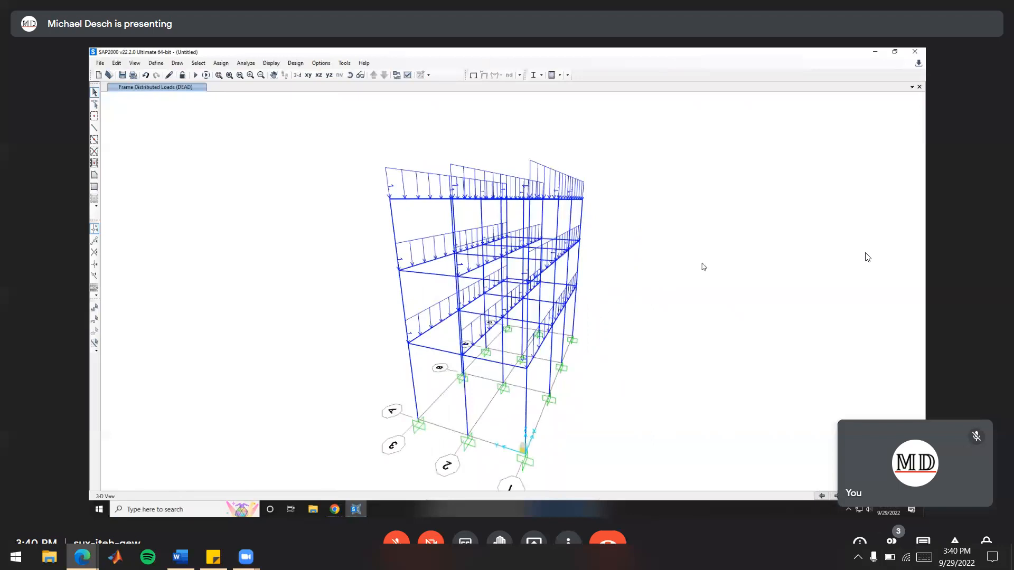
{"action": "middle_click_drag", "start_coordinate": [697, 272], "coordinate": [606, 299], "text": "shift"}
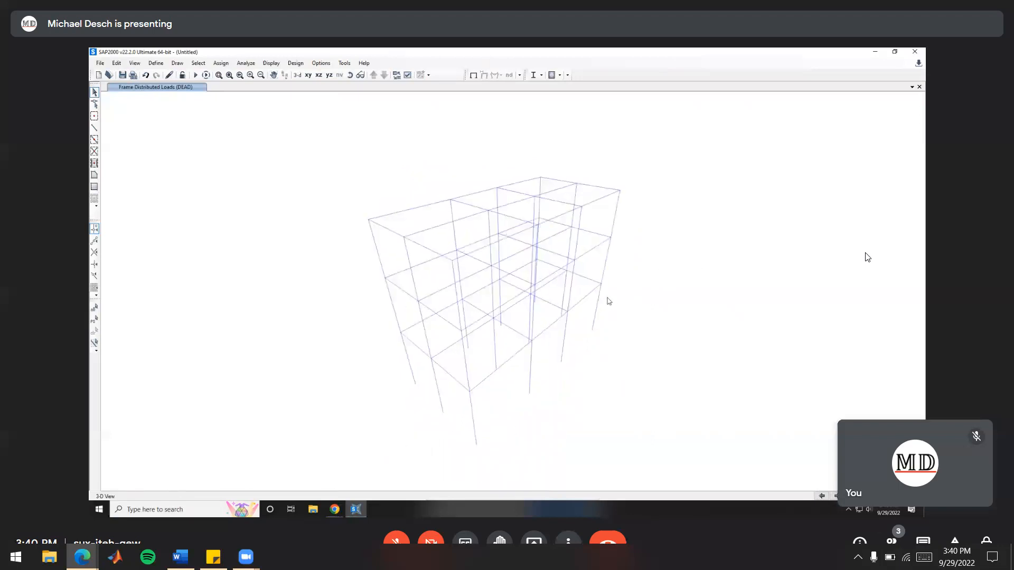
{"action": "middle_click_drag", "start_coordinate": [549, 284], "coordinate": [530, 290], "text": "shift"}
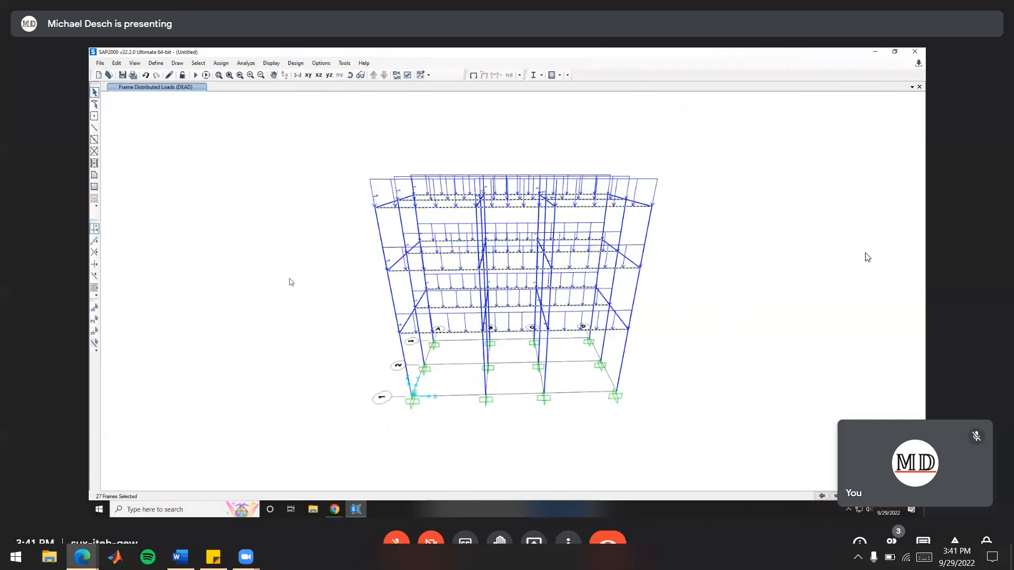
{"action": "left_click", "coordinate": [217, 64]}
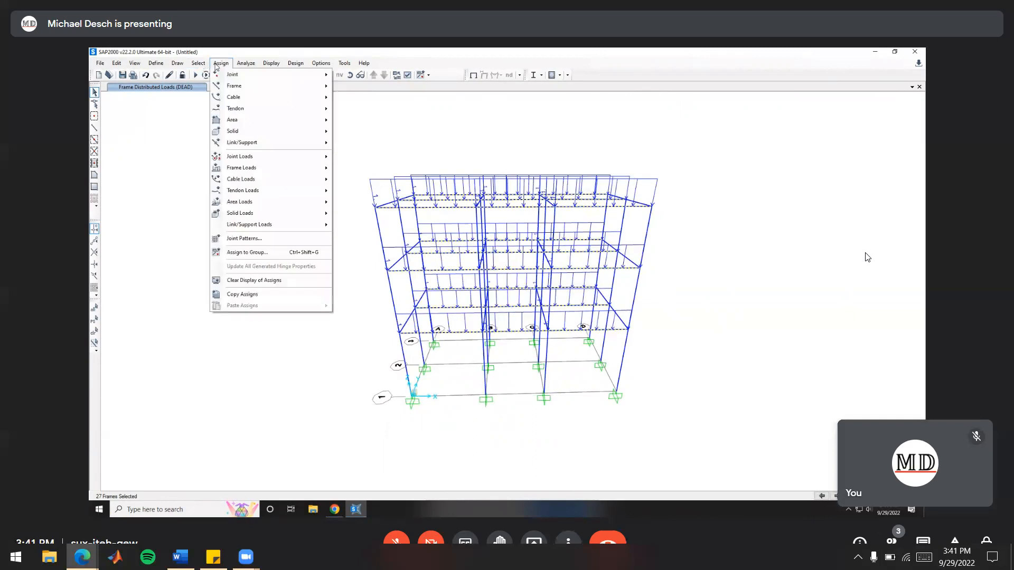
{"action": "mouse_move", "coordinate": [248, 168]}
{"action": "left_click", "coordinate": [381, 196]}
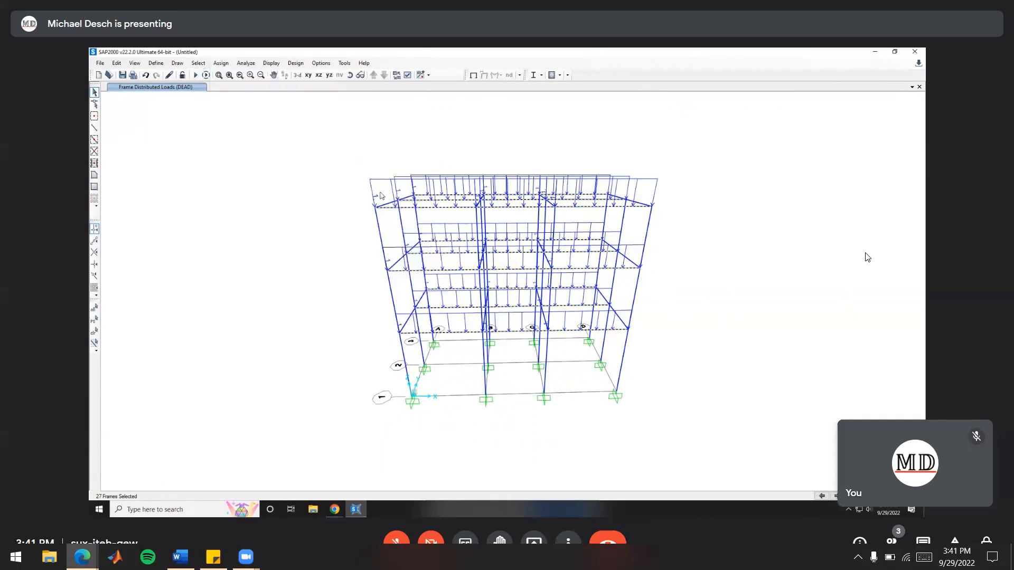
{"action": "left_click", "coordinate": [481, 209]}
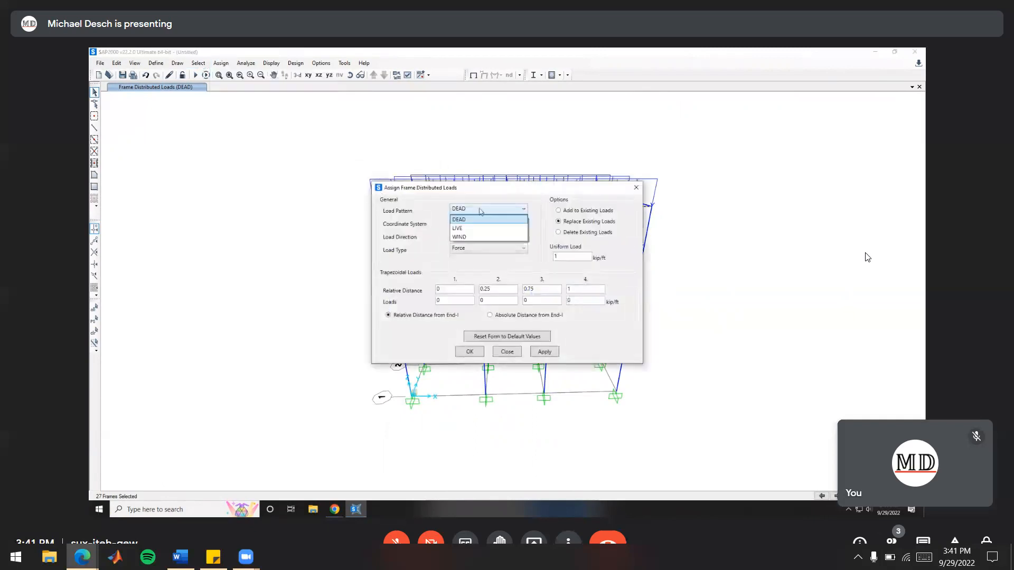
{"action": "left_click", "coordinate": [477, 229]}
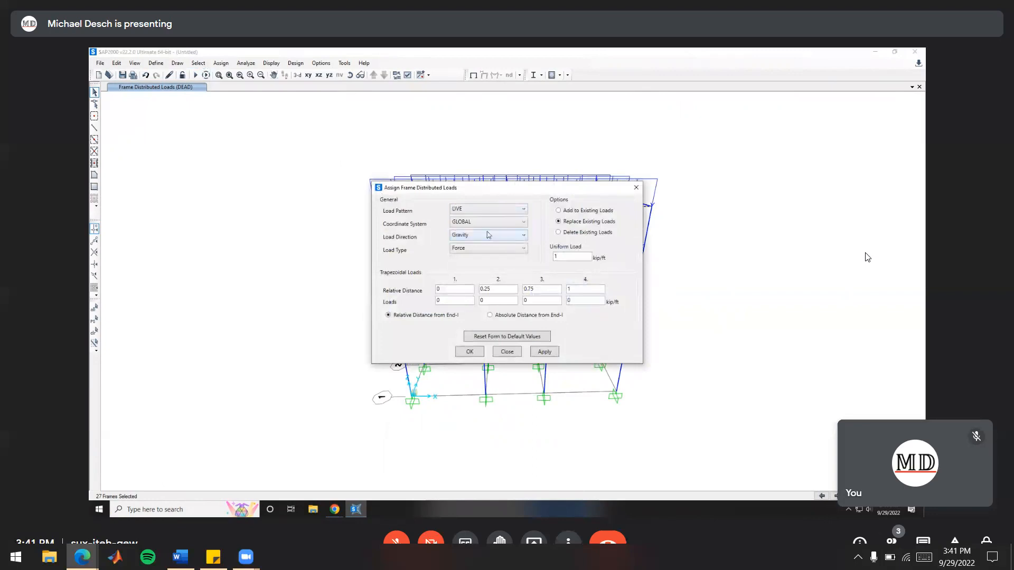
{"action": "double_click", "coordinate": [576, 258]}
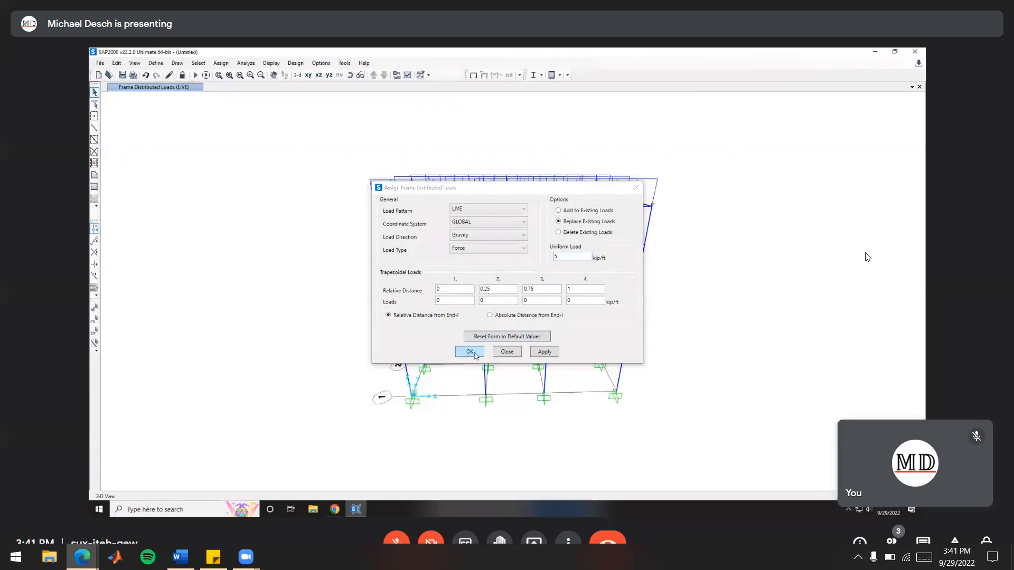
{"action": "left_click", "coordinate": [470, 352]}
Inspect the live loads on the frame, and switch to the Lab 5 handout in the browser to read the loading requirements
{"action": "middle_click_drag", "start_coordinate": [442, 363], "coordinate": [668, 381], "text": "shift"}
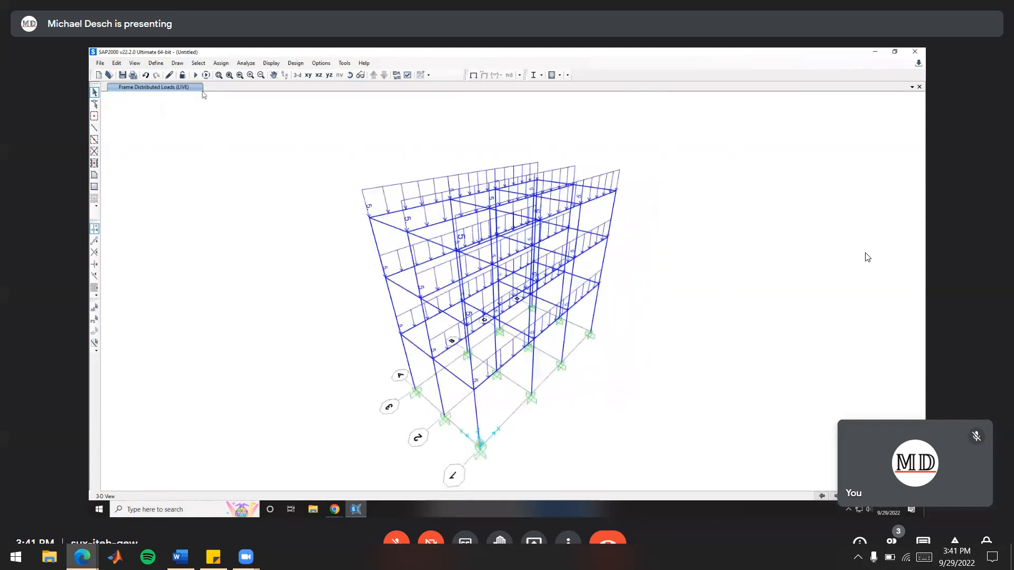
{"action": "middle_click_drag", "start_coordinate": [563, 379], "coordinate": [647, 375], "text": "shift"}
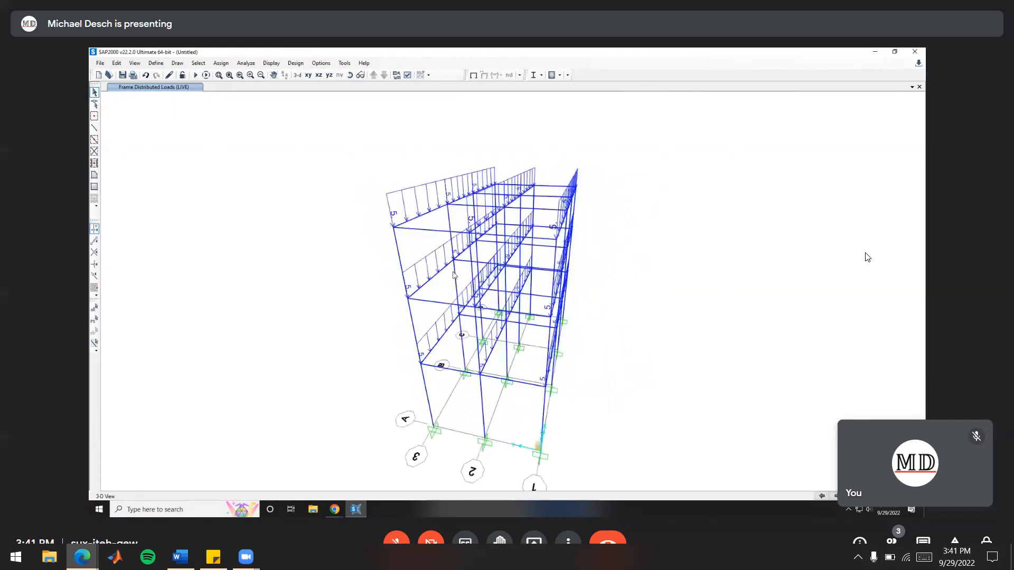
{"action": "mouse_move", "coordinate": [642, 317]}
{"action": "middle_mouse_down", "text": "shift"}
{"action": "mouse_move", "coordinate": [354, 296]}
{"action": "mouse_move", "coordinate": [338, 306]}
{"action": "middle_mouse_up", "text": "shift"}
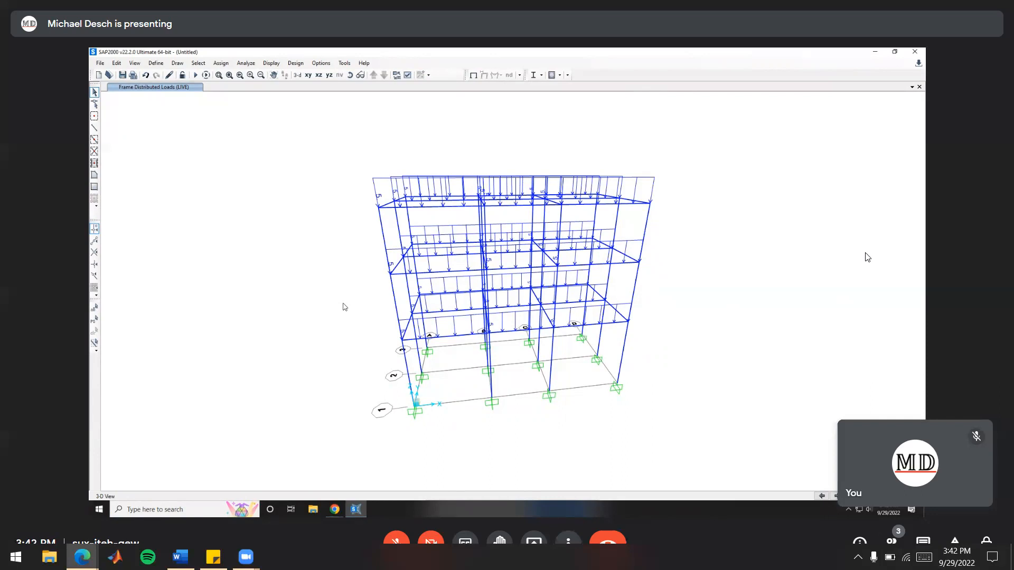
{"action": "middle_click_drag", "start_coordinate": [382, 264], "coordinate": [464, 359], "text": "shift"}
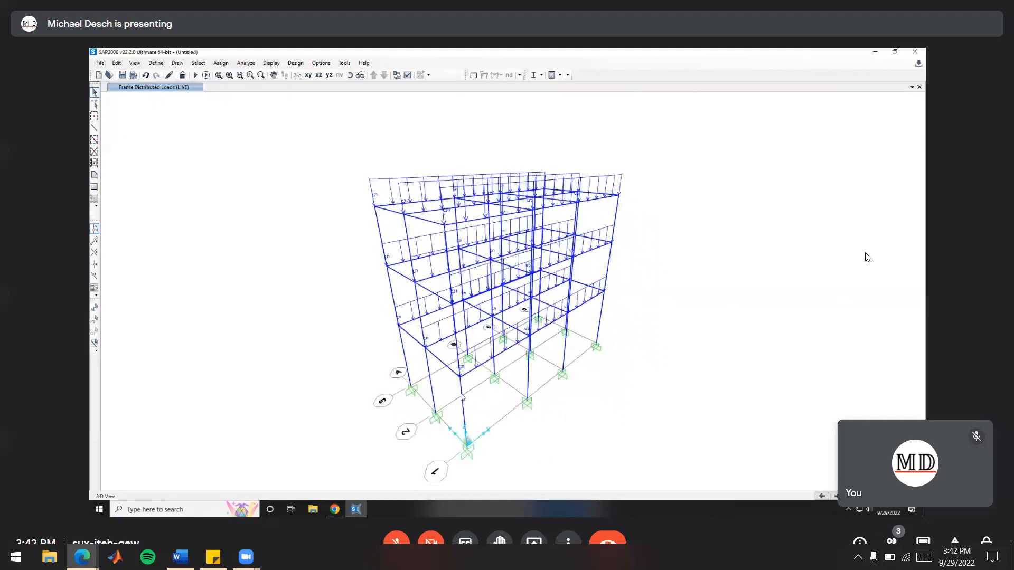
{"action": "key", "text": "alt+Tab"}
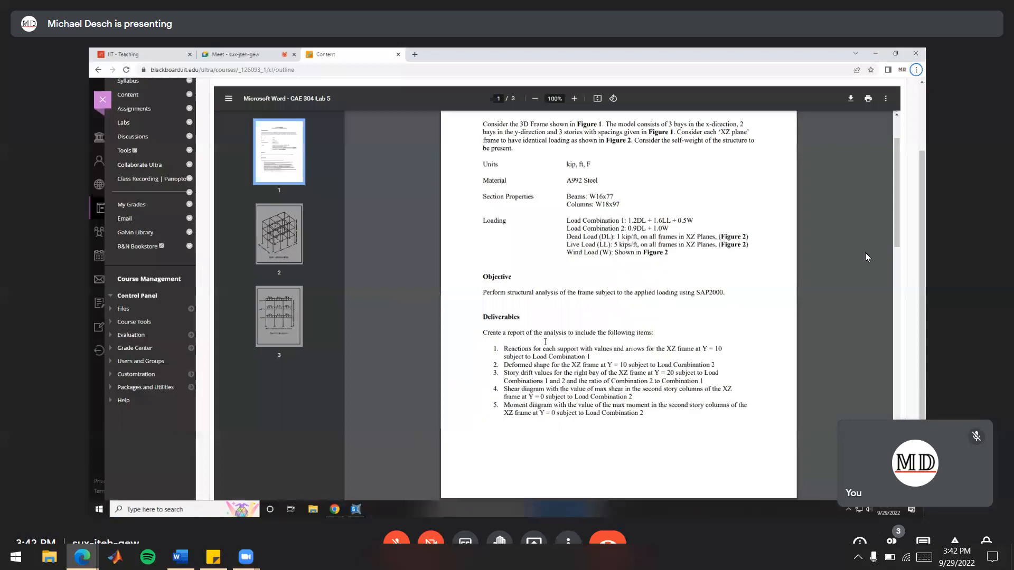
{"action": "scroll", "coordinate": [545, 341], "scroll_direction": "down", "scroll_amount": 10}
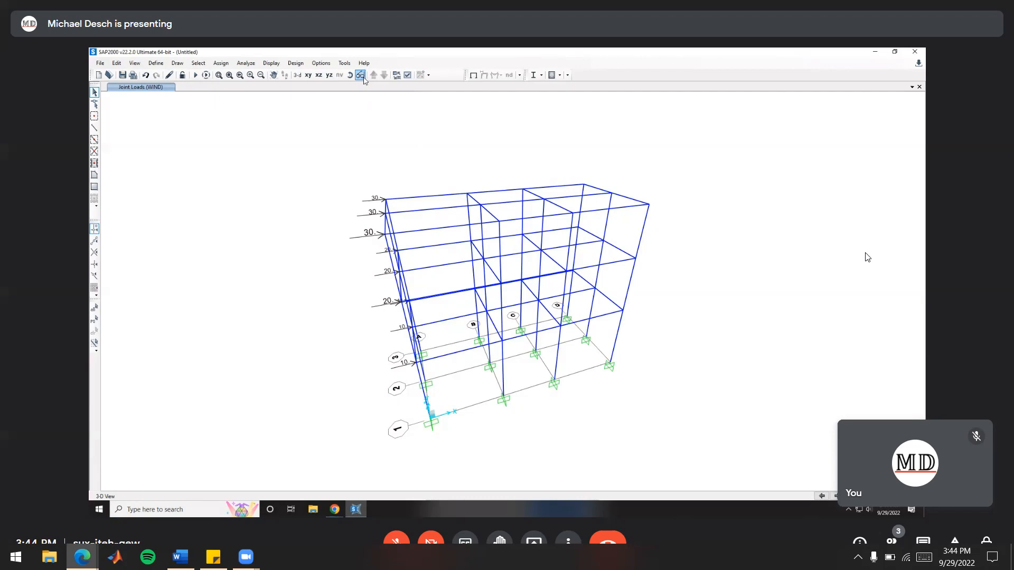
Examine the WIND joint loads on the frame from several angles, with and without perspective
{"action": "left_click", "coordinate": [360, 75]}
{"action": "left_click", "coordinate": [361, 75]}
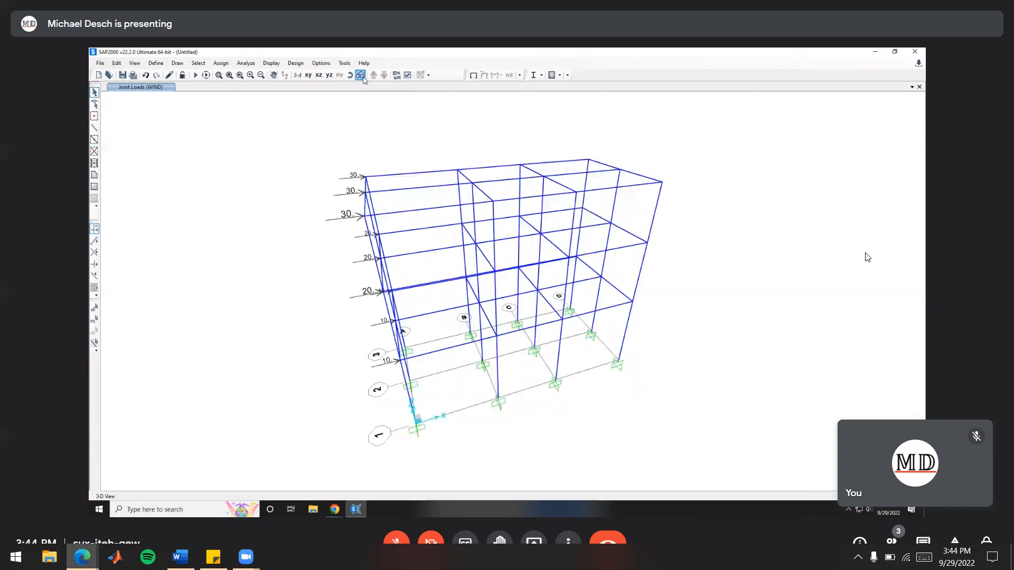
{"action": "left_click", "coordinate": [361, 76]}
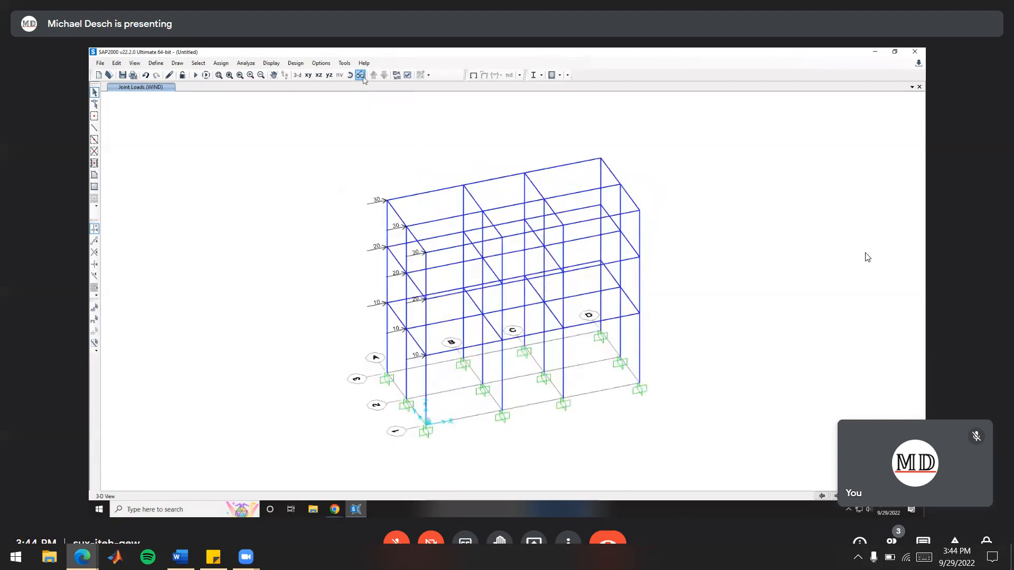
{"action": "mouse_move", "coordinate": [468, 259]}
{"action": "middle_mouse_down", "text": "shift"}
{"action": "mouse_move", "coordinate": [627, 228]}
{"action": "mouse_move", "coordinate": [642, 199]}
{"action": "mouse_move", "coordinate": [455, 220]}
{"action": "middle_mouse_up", "text": "shift"}
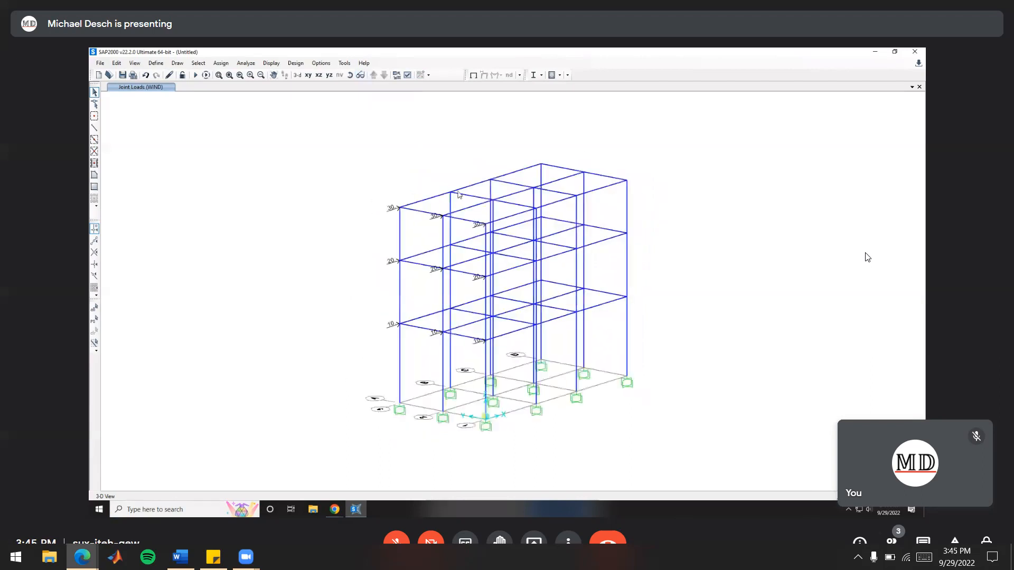
{"action": "mouse_move", "coordinate": [612, 267]}
{"action": "middle_mouse_down", "text": "shift"}
{"action": "mouse_move", "coordinate": [562, 287]}
{"action": "mouse_move", "coordinate": [410, 288]}
{"action": "mouse_move", "coordinate": [272, 316]}
{"action": "middle_mouse_up", "text": "shift"}
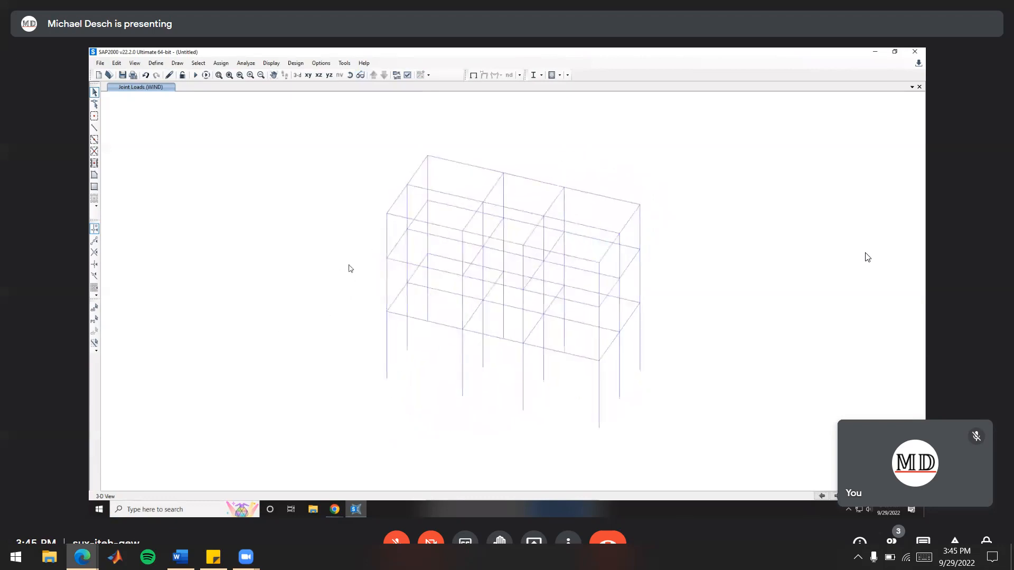
{"action": "middle_click_drag", "start_coordinate": [495, 338], "coordinate": [560, 277], "text": "shift"}
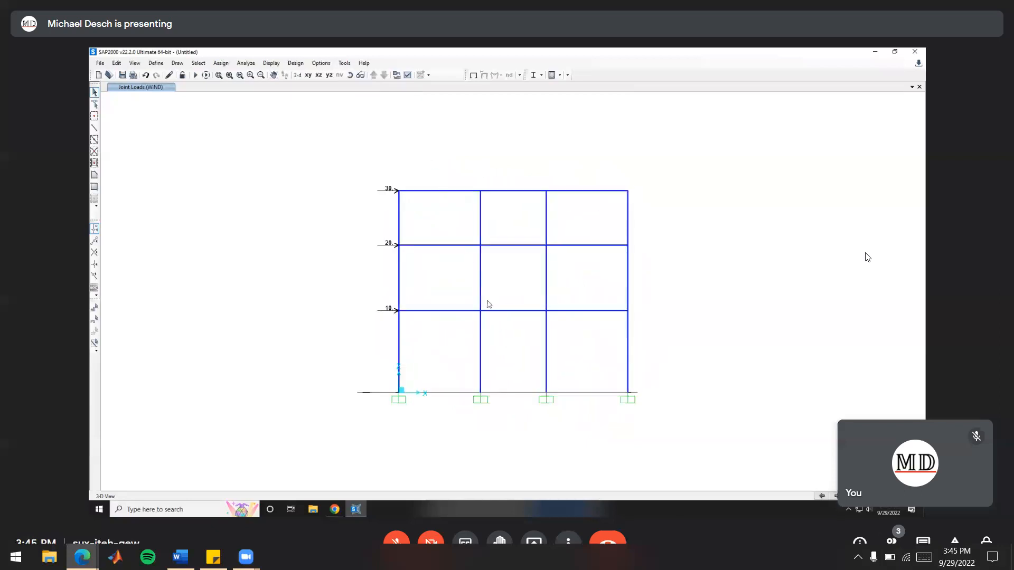
{"action": "middle_click_drag", "start_coordinate": [581, 278], "coordinate": [672, 341], "text": "shift"}
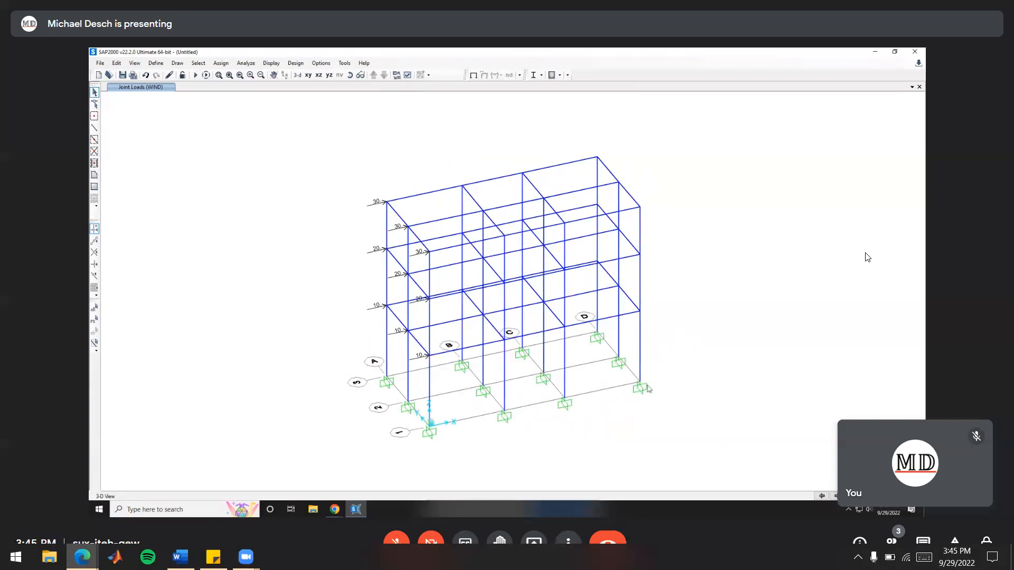
{"action": "mouse_move", "coordinate": [600, 320]}
{"action": "middle_mouse_down", "text": "shift"}
{"action": "mouse_move", "coordinate": [632, 299]}
{"action": "mouse_move", "coordinate": [622, 263]}
{"action": "mouse_move", "coordinate": [618, 287]}
{"action": "mouse_move", "coordinate": [640, 306]}
{"action": "mouse_move", "coordinate": [659, 296]}
{"action": "mouse_move", "coordinate": [659, 319]}
{"action": "middle_mouse_up", "text": "shift"}
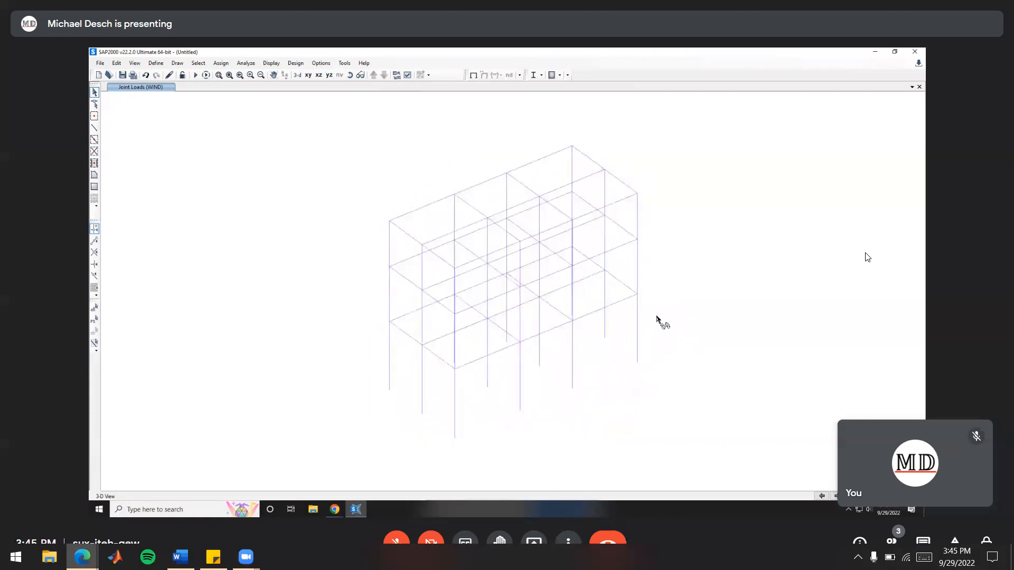
{"action": "left_click", "coordinate": [361, 75]}
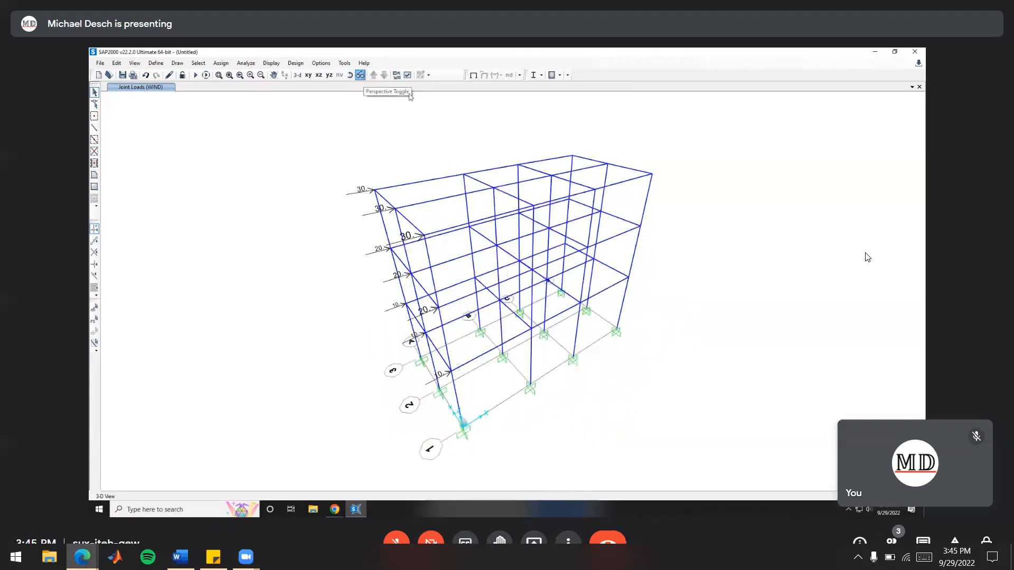
{"action": "mouse_move", "coordinate": [617, 178]}
{"action": "middle_mouse_down", "text": "shift"}
{"action": "mouse_move", "coordinate": [608, 292]}
{"action": "mouse_move", "coordinate": [668, 292]}
{"action": "mouse_move", "coordinate": [464, 294]}
{"action": "middle_mouse_up", "text": "shift"}
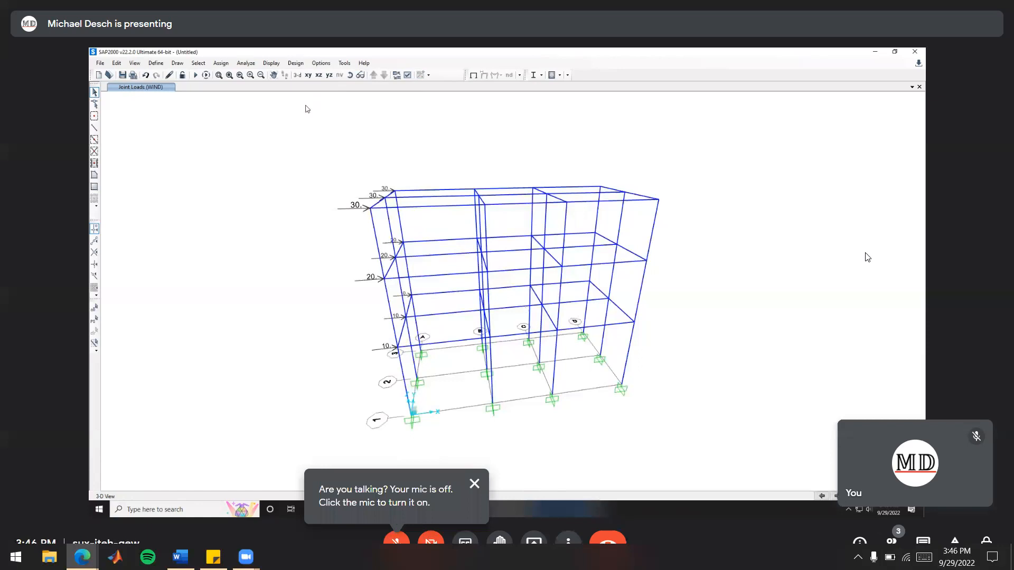
Set the MODAL load case to Do Not Run and start the analysis of the remaining load cases
{"action": "left_click", "coordinate": [195, 75]}
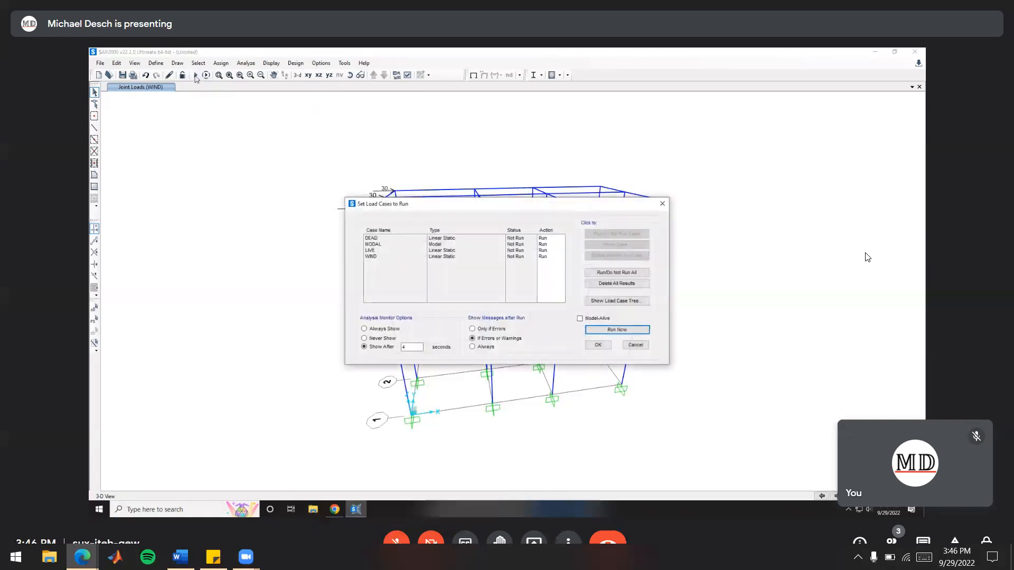
{"action": "left_click", "coordinate": [378, 244]}
{"action": "left_click", "coordinate": [628, 237]}
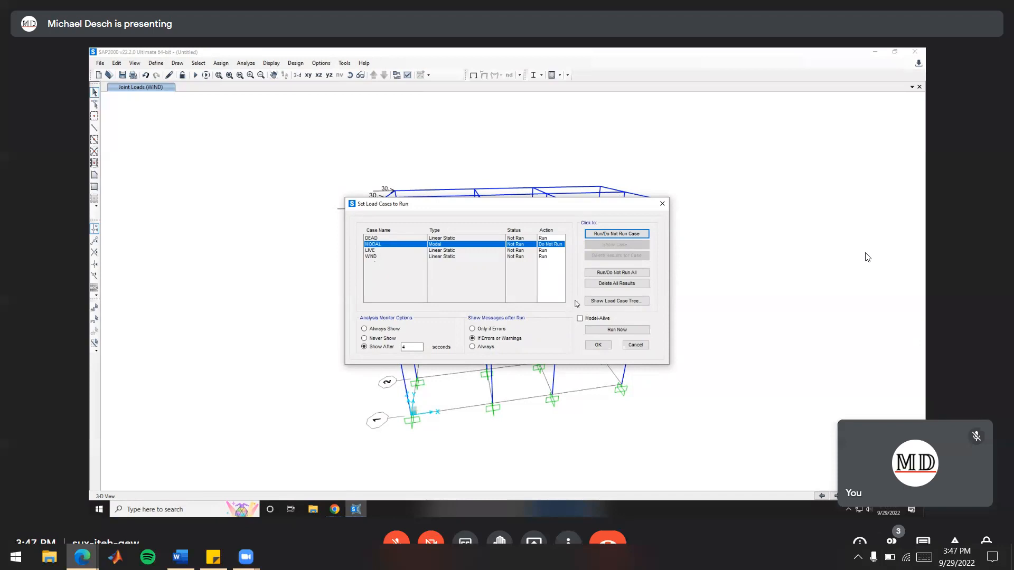
{"action": "left_click", "coordinate": [612, 331]}
Create a new folder named Lab5 on the Desktop for the model file
{"action": "left_click", "coordinate": [142, 123]}
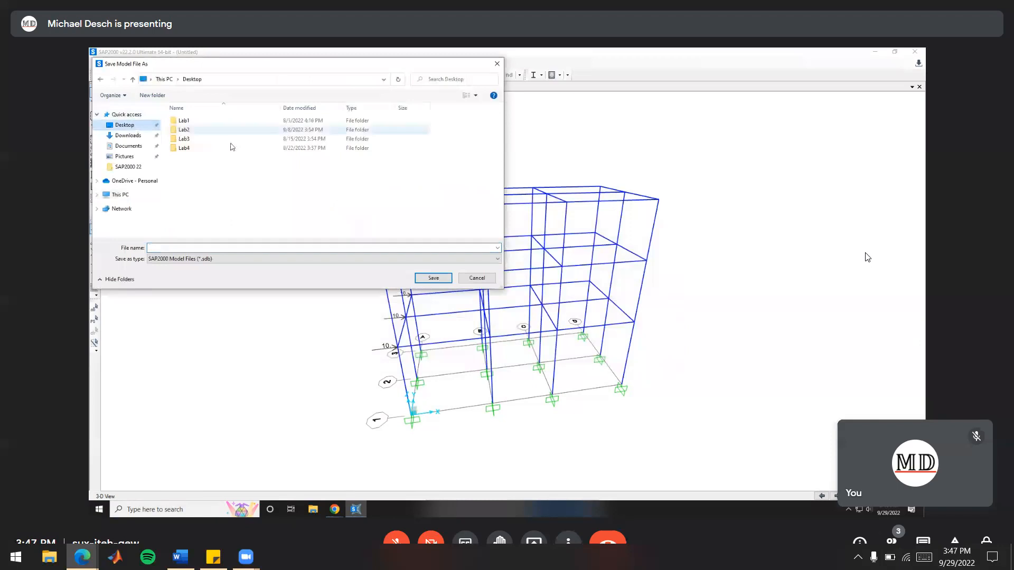
{"action": "right_click", "coordinate": [183, 159]}
{"action": "mouse_move", "coordinate": [241, 259]}
{"action": "left_click", "coordinate": [320, 261]}
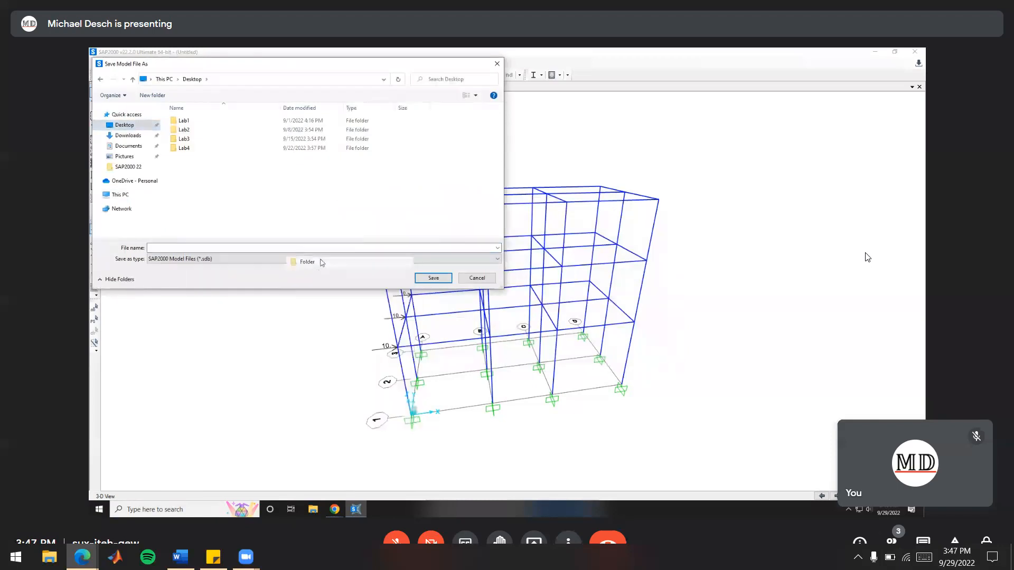
{"action": "type", "text": "Lab5"}
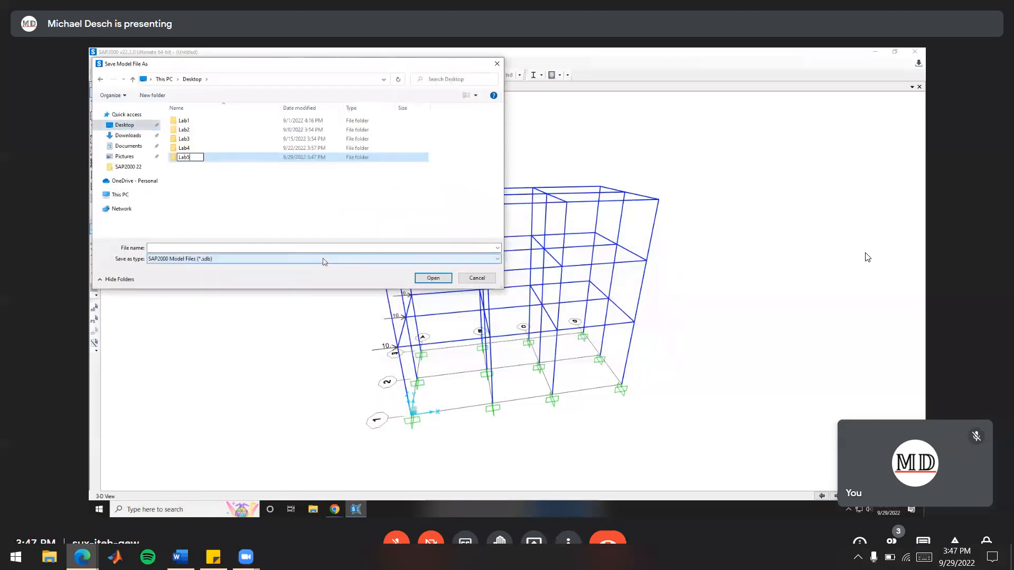
{"action": "key", "text": "Return"}
Save the model inside the Lab5 folder, naming the file Lab5 followed by the student's surname, to let the analysis run
{"action": "double_click", "coordinate": [213, 158]}
{"action": "left_click", "coordinate": [189, 247]}
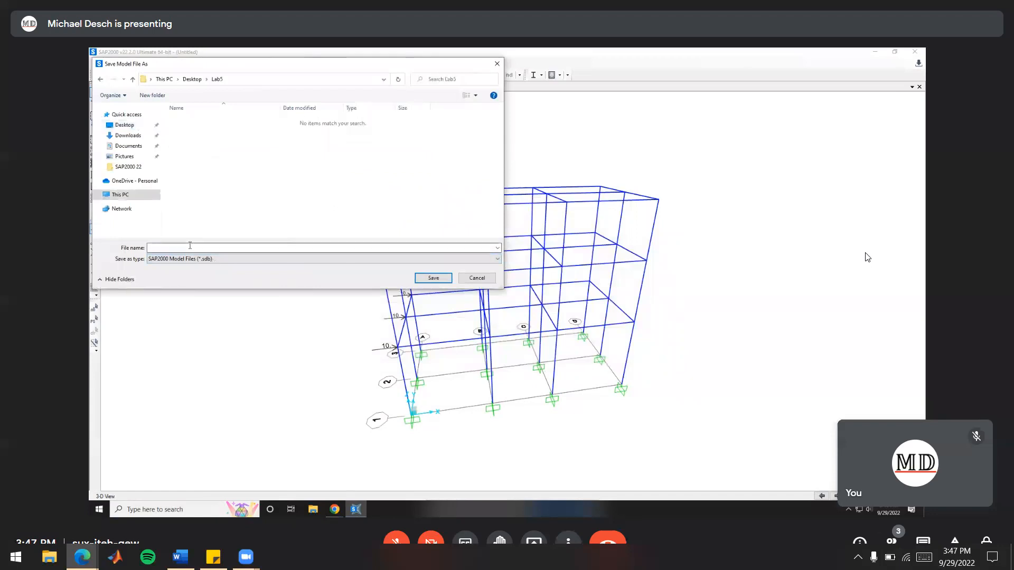
{"action": "type", "text": "Lab5Desch"}
{"action": "left_click", "coordinate": [438, 279]}
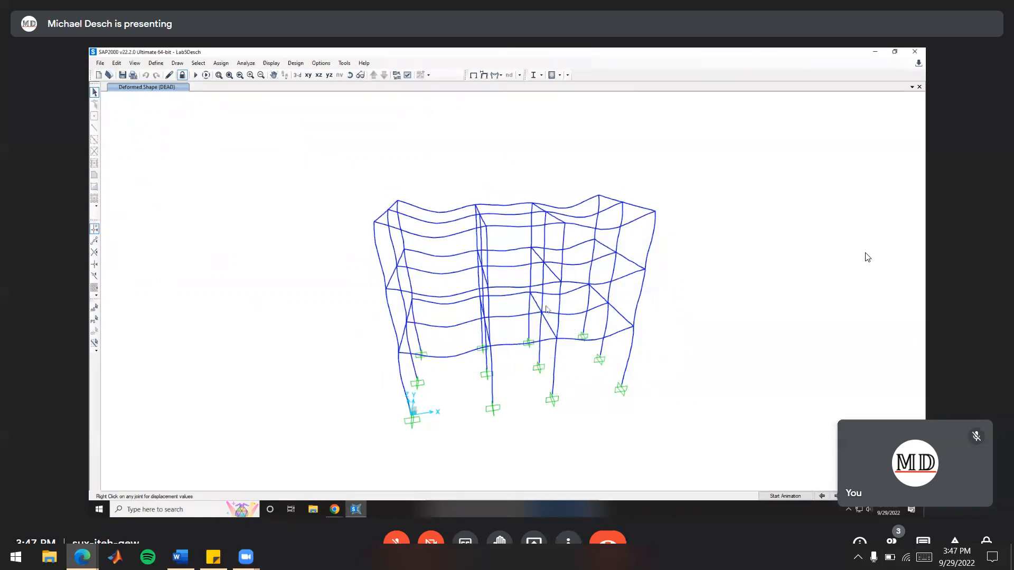
Examine the frame's deformed shape under the DEAD load case from a more frontal angle and up close
{"action": "middle_click_drag", "start_coordinate": [667, 302], "coordinate": [630, 285], "text": "shift"}
{"action": "scroll", "coordinate": [613, 235], "scroll_direction": "up", "scroll_amount": 5}
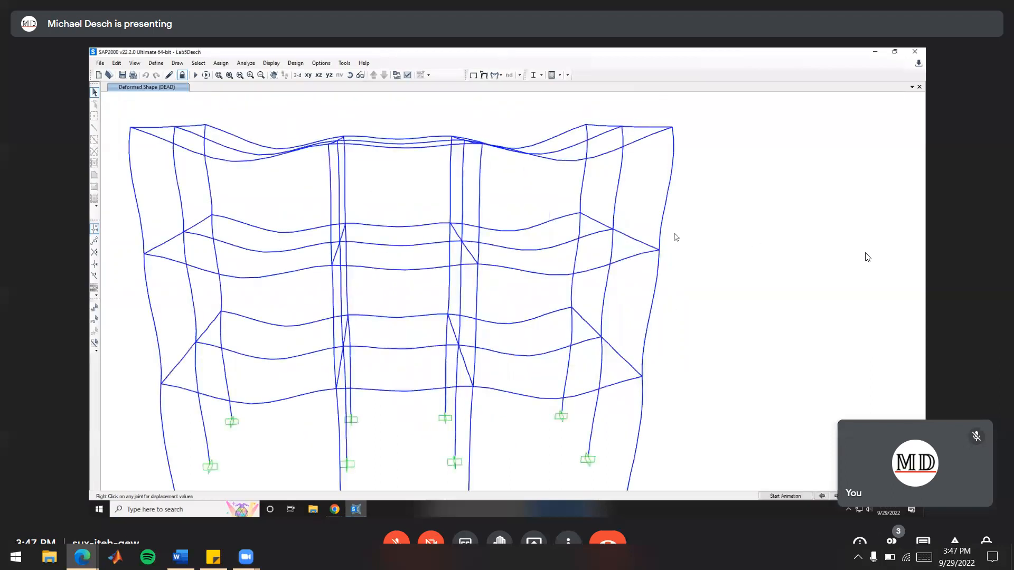
{"action": "scroll", "coordinate": [714, 242], "scroll_direction": "down", "scroll_amount": 4}
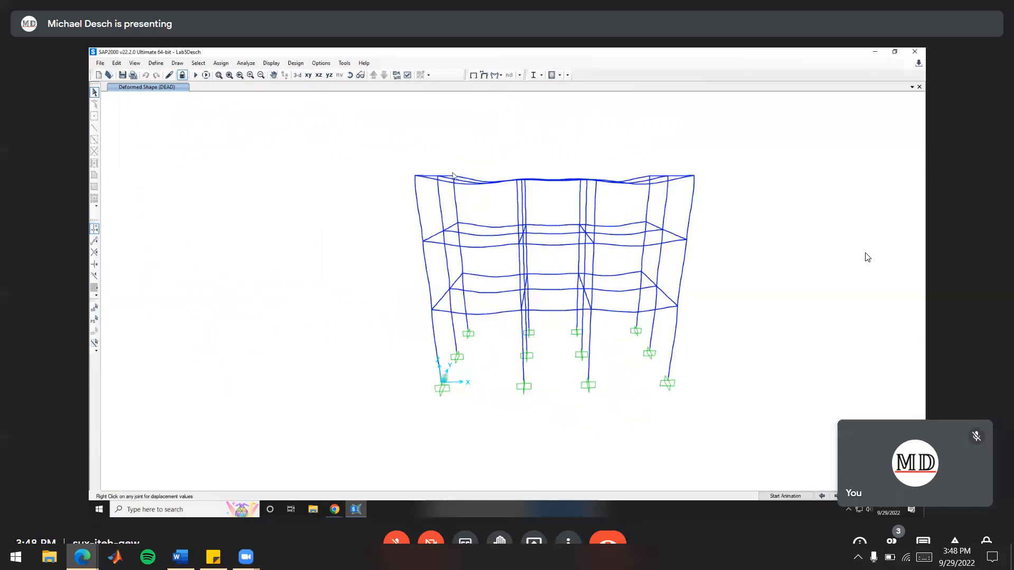
Switch to the lab handout in Chrome and return to the list of report deliverables on its first page
{"action": "key", "text": "alt+Tab"}
{"action": "key", "text": "alt+Tab"}
{"action": "key", "text": "alt+Tab"}
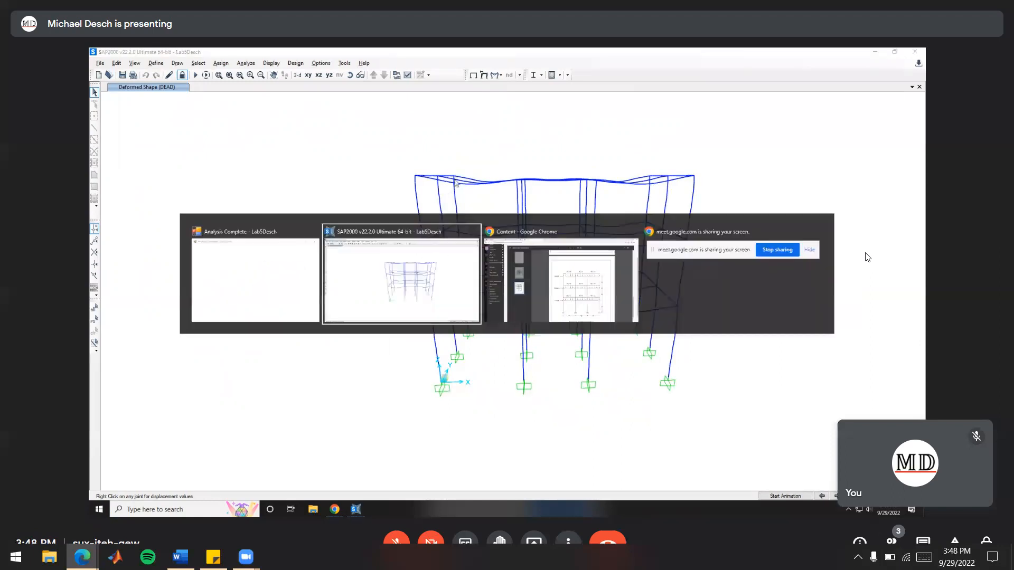
{"action": "scroll", "coordinate": [561, 257], "scroll_direction": "up", "scroll_amount": 10}
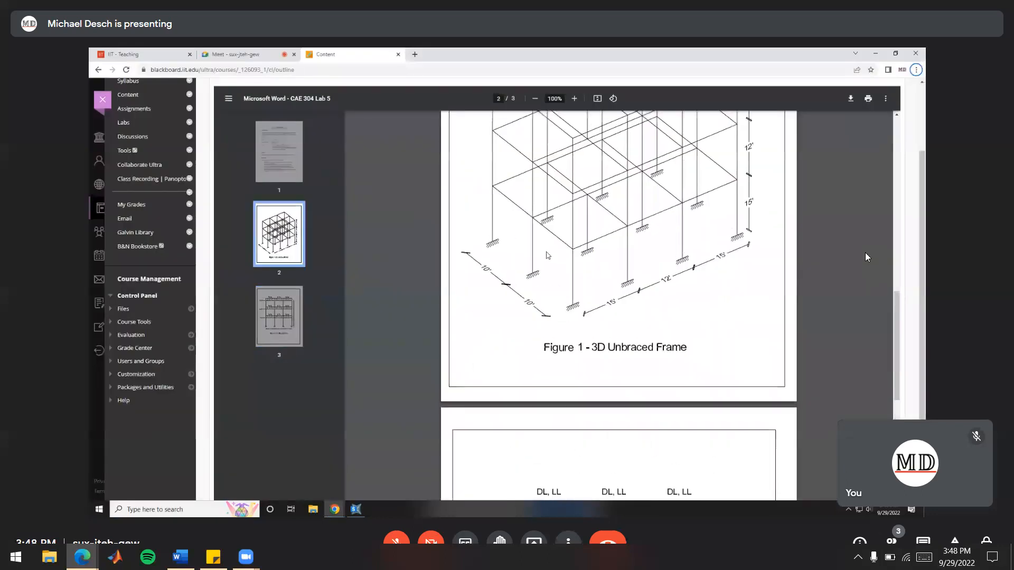
{"action": "scroll", "coordinate": [560, 257], "scroll_direction": "up", "scroll_amount": 6}
{"action": "scroll", "coordinate": [640, 284], "scroll_direction": "up", "scroll_amount": 1, "text": "ctrl"}
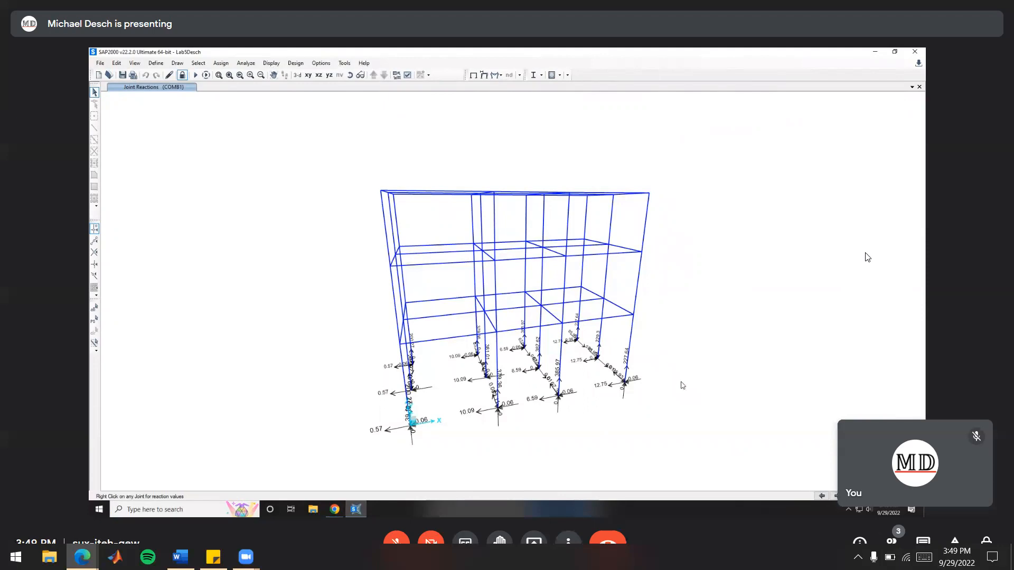
Show the COMB1 joint reactions in a 2D view of the X-Z plane at Y = 10 ft
{"action": "middle_click_drag", "start_coordinate": [684, 369], "coordinate": [699, 331]}
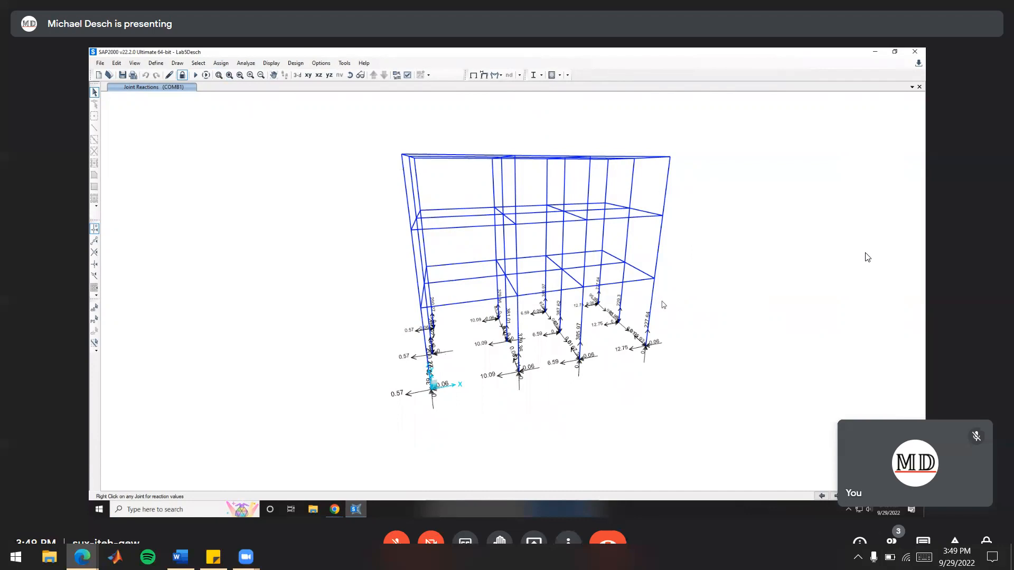
{"action": "left_click", "coordinate": [318, 75]}
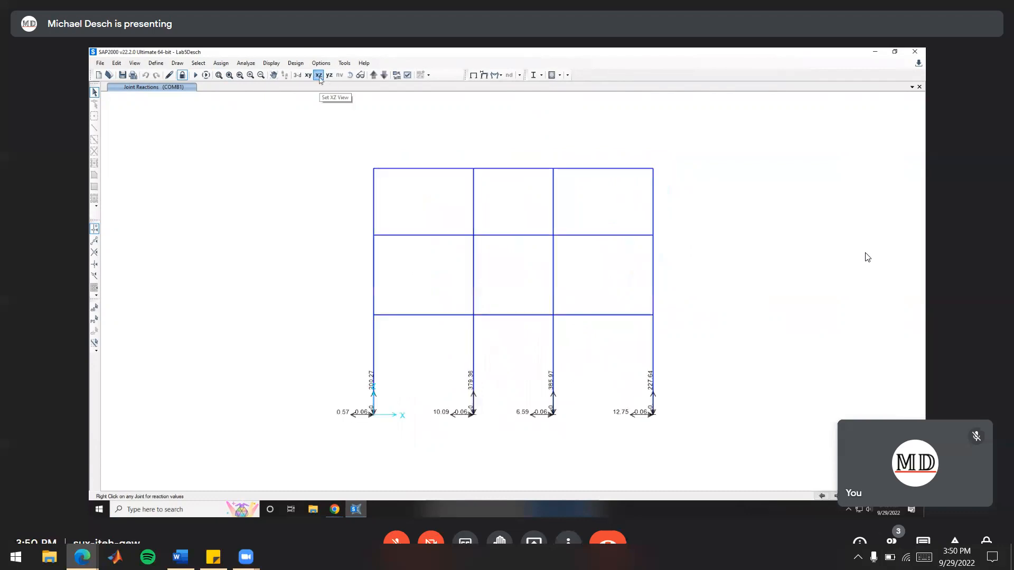
{"action": "left_click", "coordinate": [134, 64]}
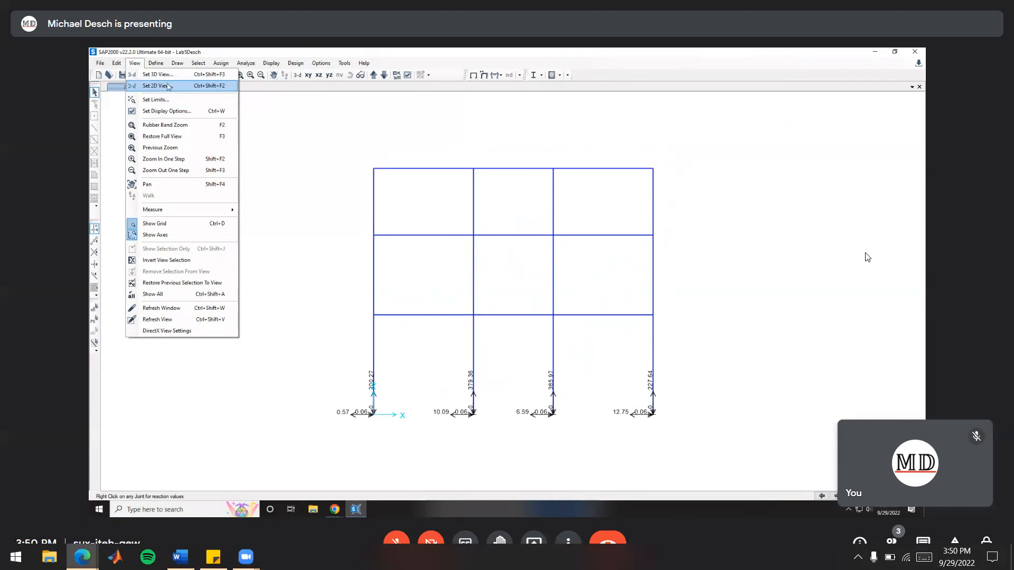
{"action": "left_click", "coordinate": [168, 87]}
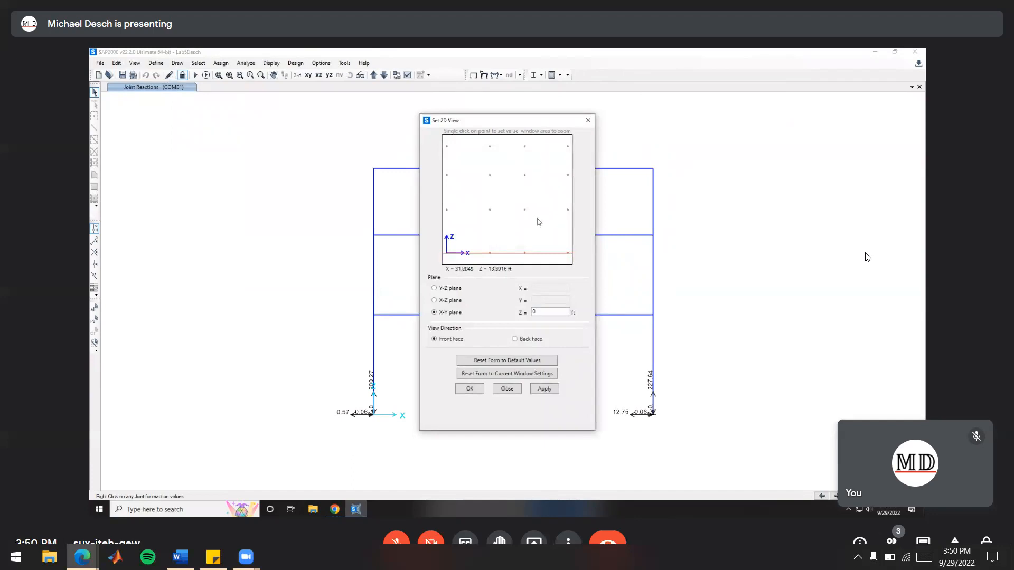
{"action": "left_click", "coordinate": [435, 302]}
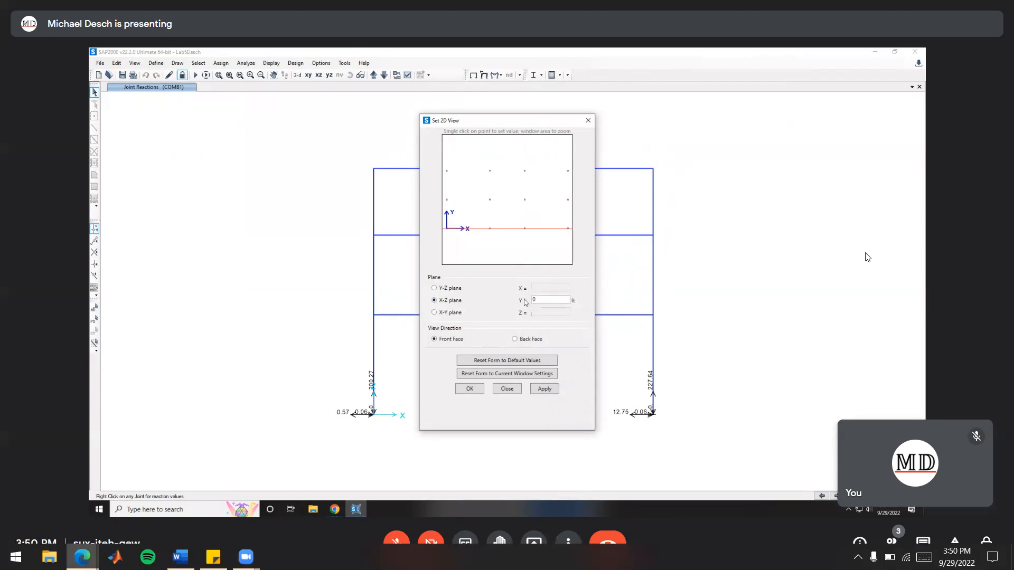
{"action": "left_click_drag", "start_coordinate": [544, 299], "coordinate": [499, 305]}
{"action": "left_click", "coordinate": [496, 312]}
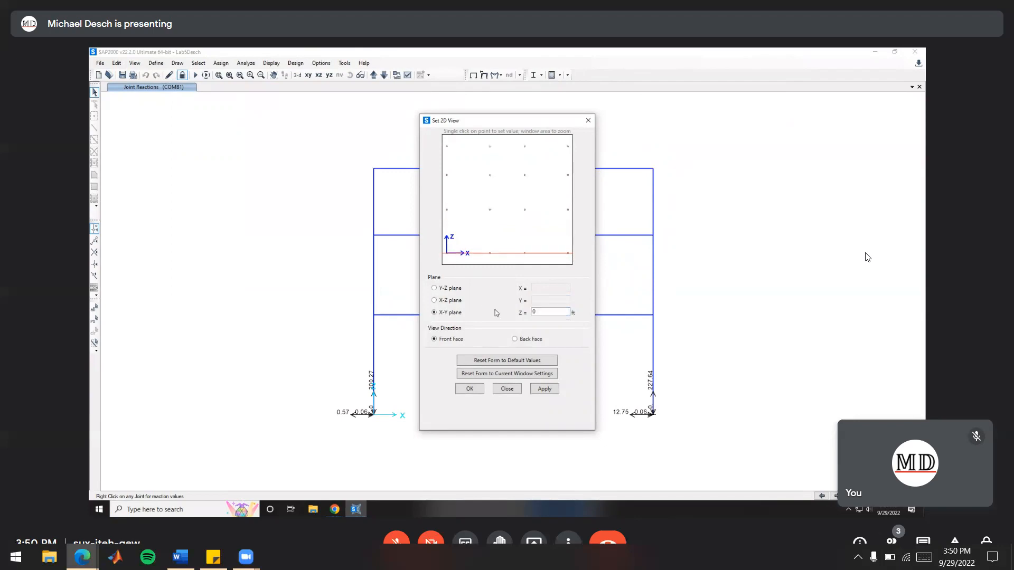
{"action": "left_click", "coordinate": [494, 302]}
{"action": "left_click", "coordinate": [548, 299]}
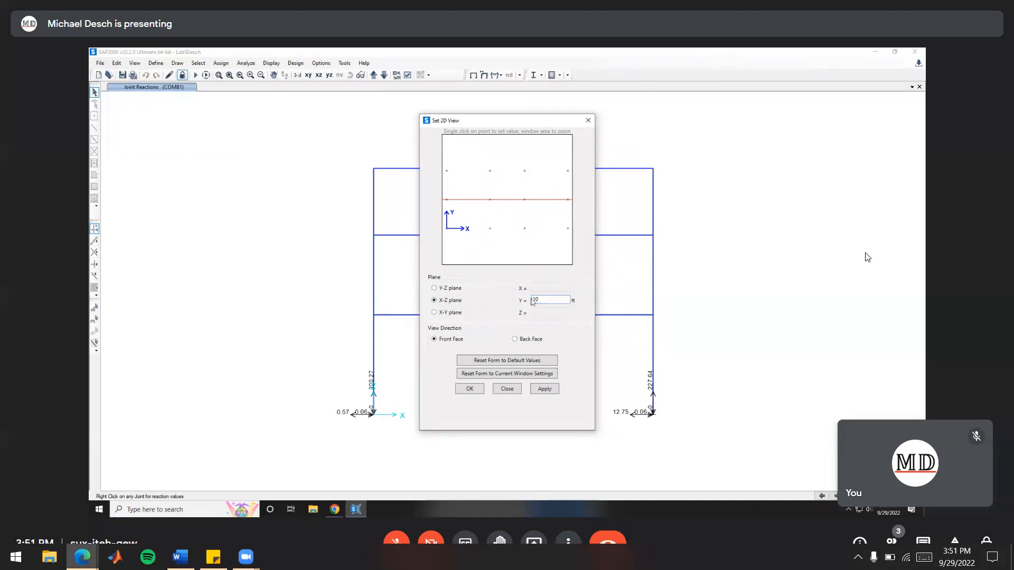
{"action": "left_click", "coordinate": [470, 389]}
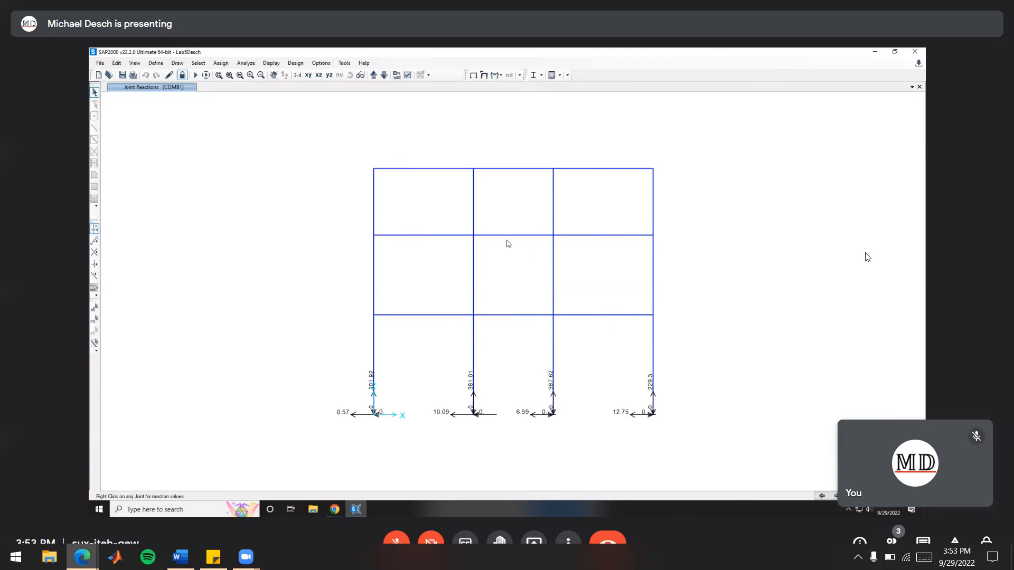
Switch to the lab handout in Chrome and highlight the deliverable for the deformed shape at Y = 10 under Load Combination 2
{"action": "key", "text": "alt+Tab"}
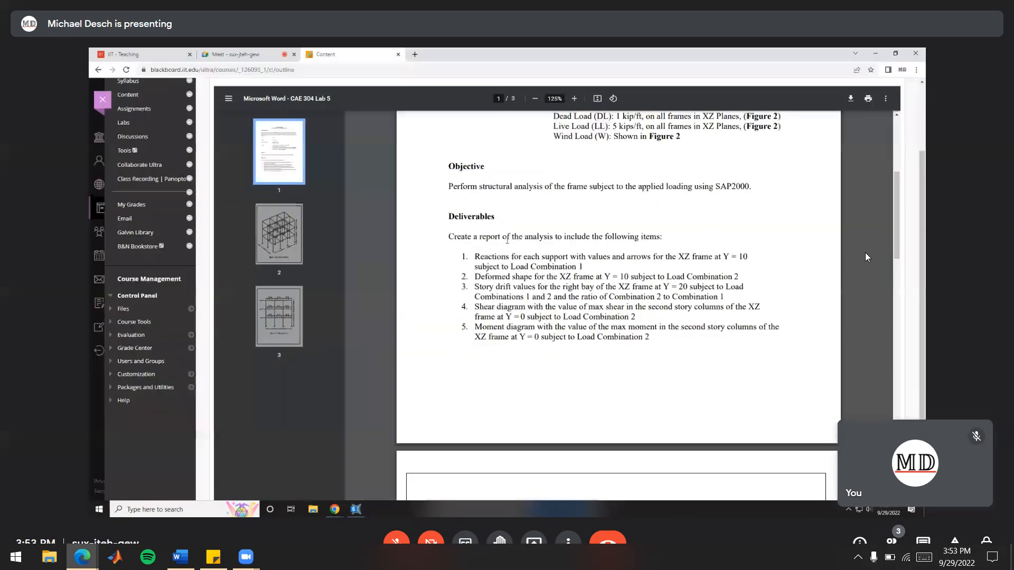
{"action": "left_click_drag", "start_coordinate": [474, 277], "coordinate": [745, 278]}
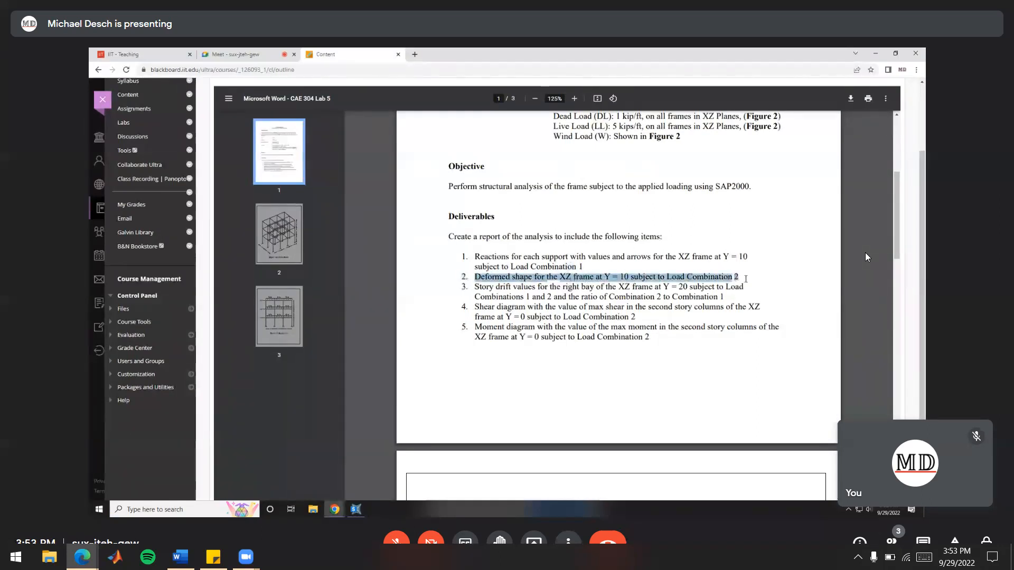
{"action": "left_click", "coordinate": [746, 279]}
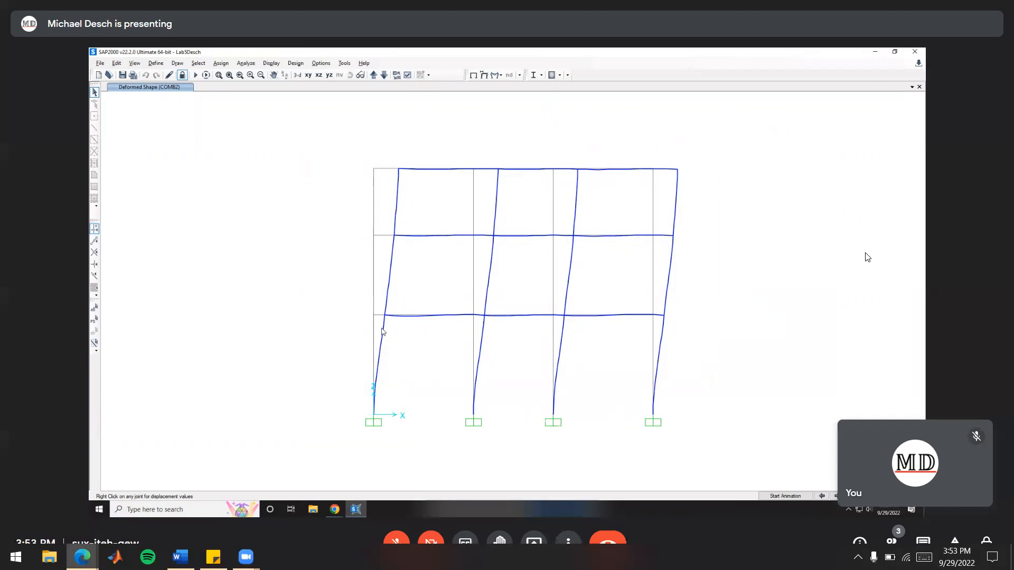
Return from the COMB2 deformed shape to the lab handout in Chrome to consult the deliverables list
{"action": "key", "text": "alt+Tab"}
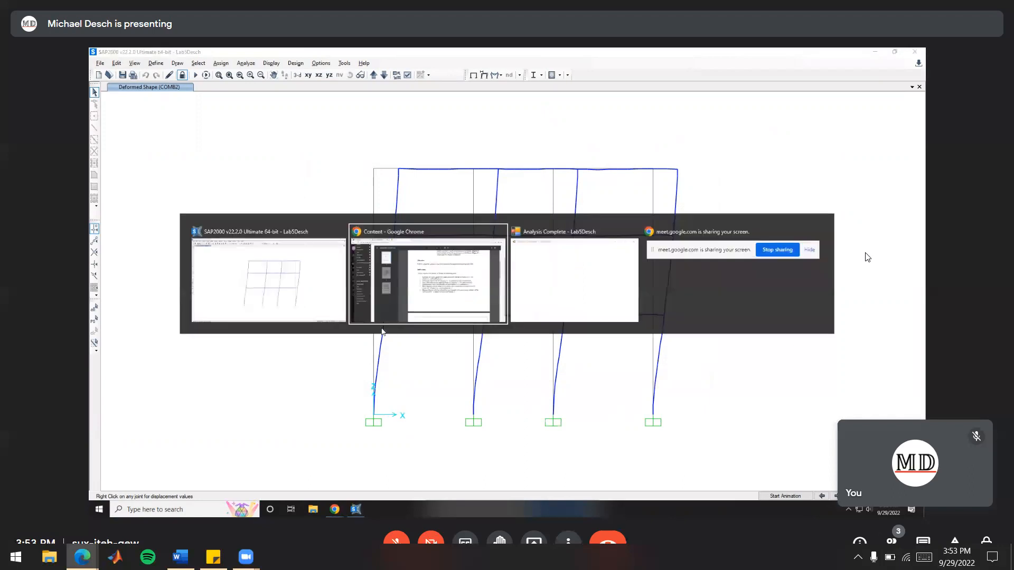
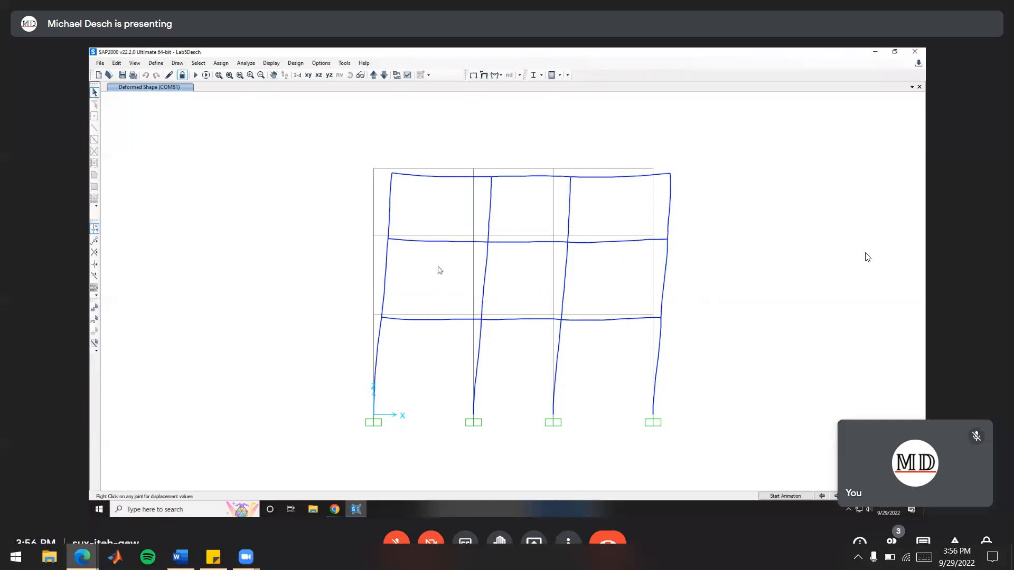
Check the COMB1 displacement of the right bay's outer joint at the top of the second story
{"action": "right_click", "coordinate": [667, 240]}
Switch to the lab handout in Chrome and highlight the deliverable for maximum second-story column shear at Y = 0 under Load Combination 2
{"action": "key", "text": "alt+Tab"}
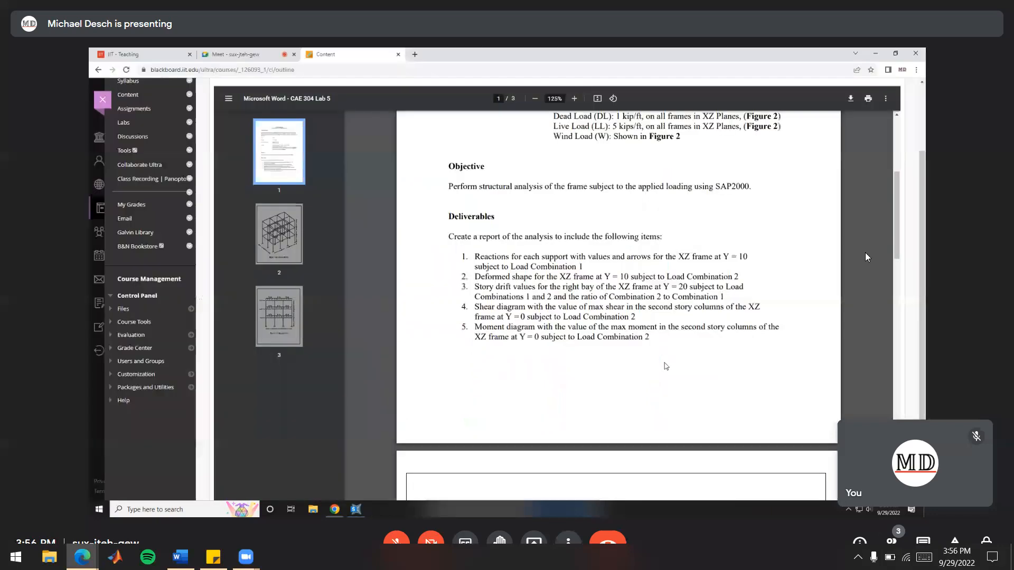
{"action": "left_click_drag", "start_coordinate": [475, 308], "coordinate": [657, 324]}
{"action": "left_click", "coordinate": [640, 317]}
{"action": "left_click_drag", "start_coordinate": [475, 318], "coordinate": [532, 317]}
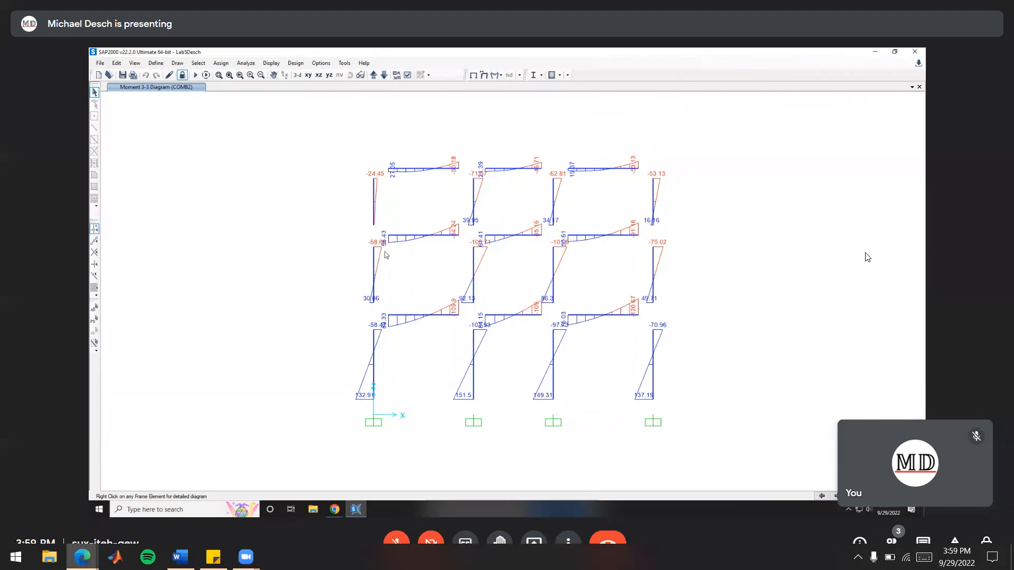
Inspect the detailed COMB2 shear and moment diagrams of the second-story column on the second column line from the origin, and close them
{"action": "right_click", "coordinate": [474, 273]}
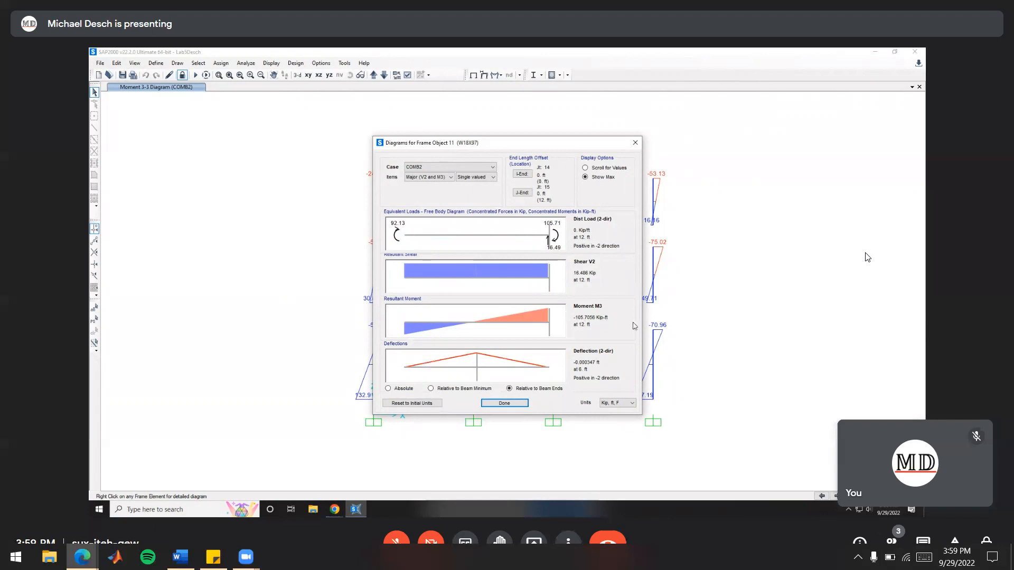
{"action": "left_click", "coordinate": [634, 145]}
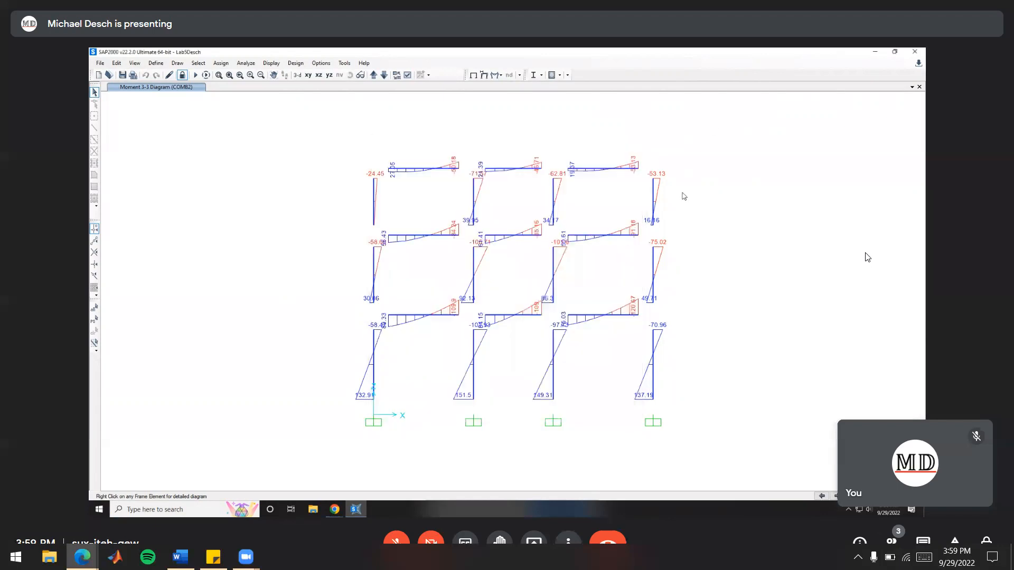